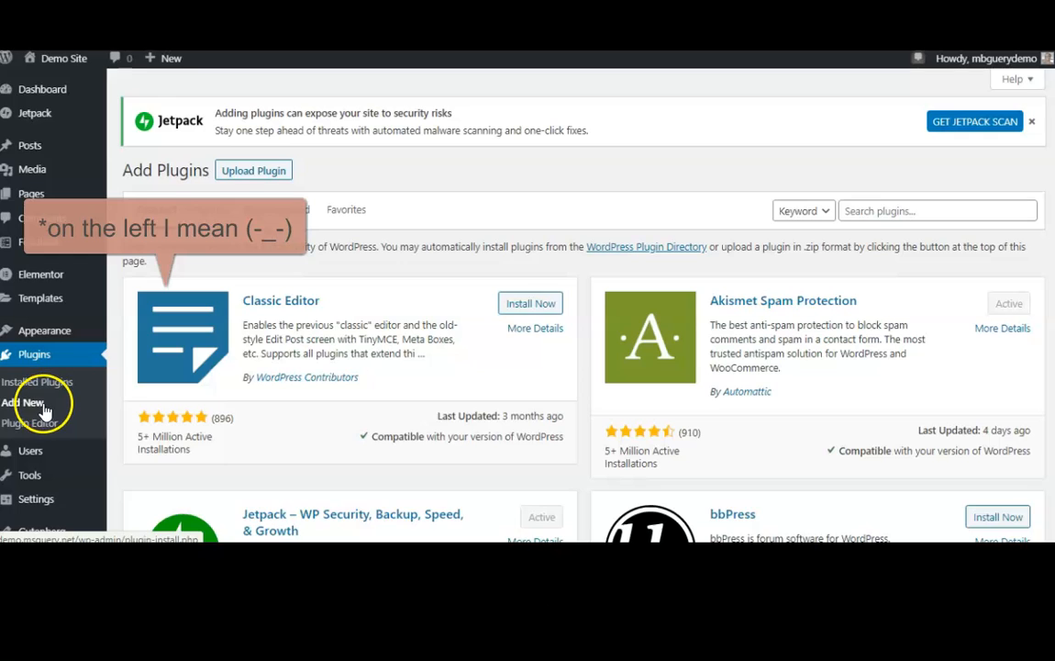
- Search the plugin directory for hurrytimer
click(884, 212)
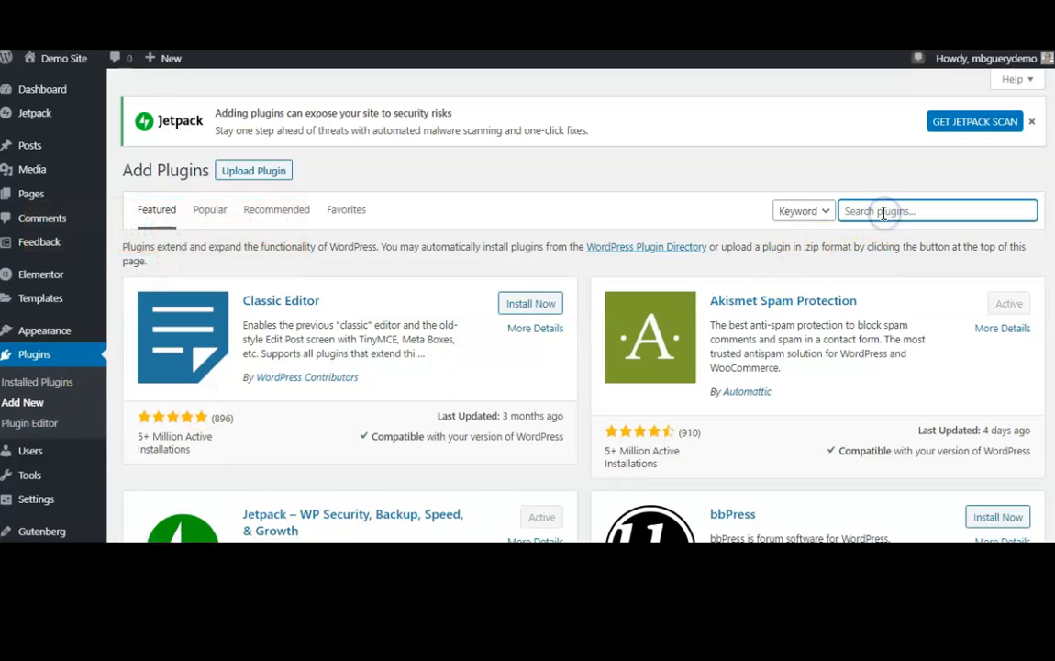
text(hurrytimer)
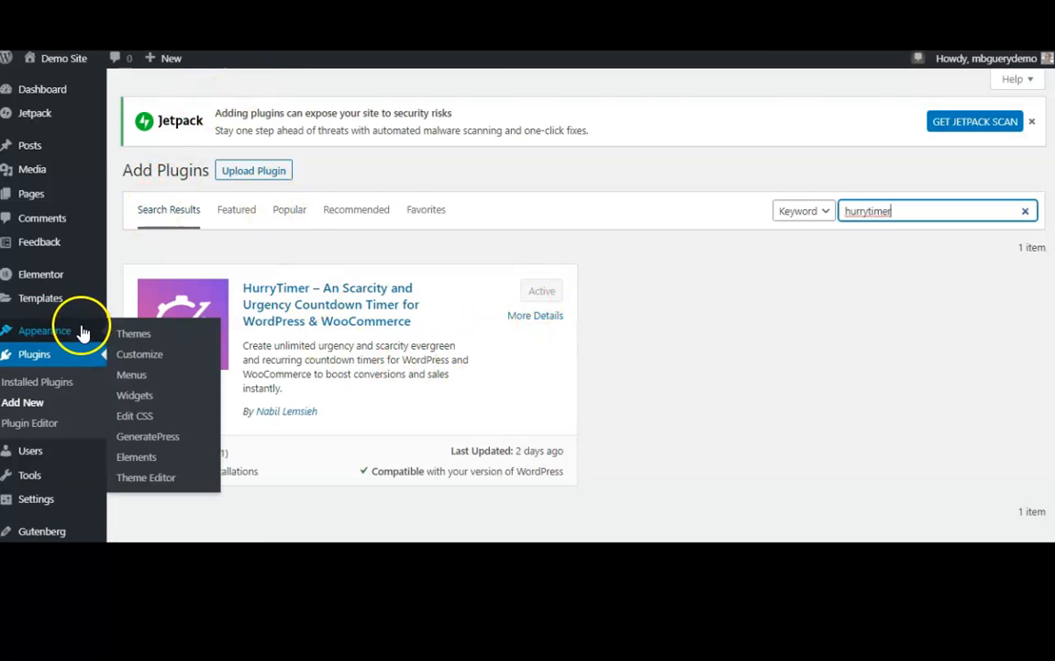
- Add a HurryTimer campaign named "Product - Tripwire" and set its evergreen timer to end after 10 minutes
scroll(80, 328, down, 1)
mouse_move(52, 520)
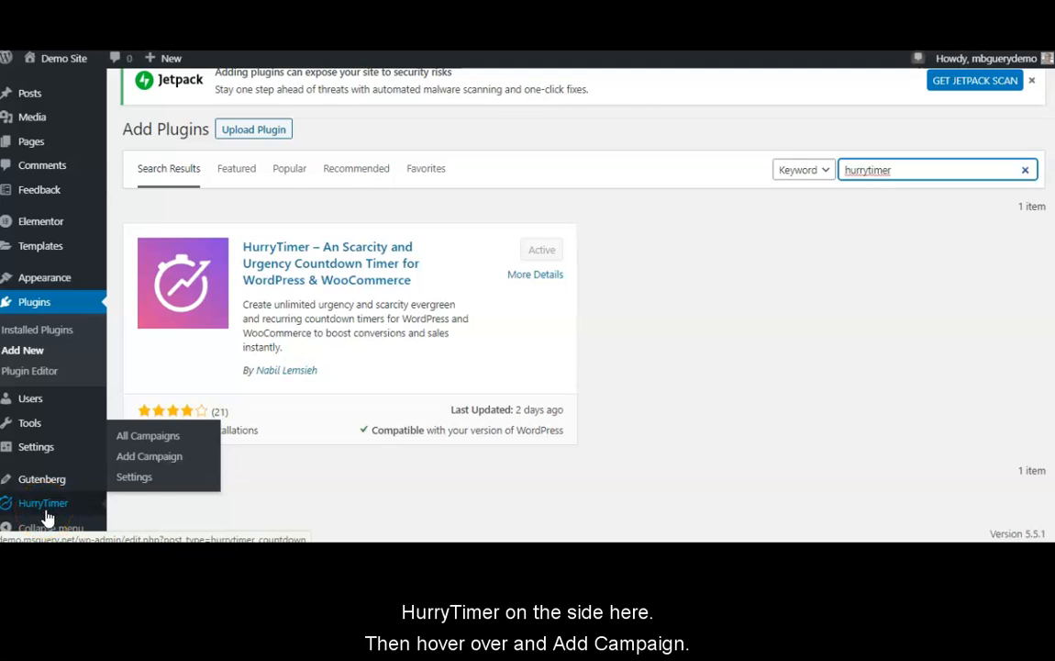
click(142, 459)
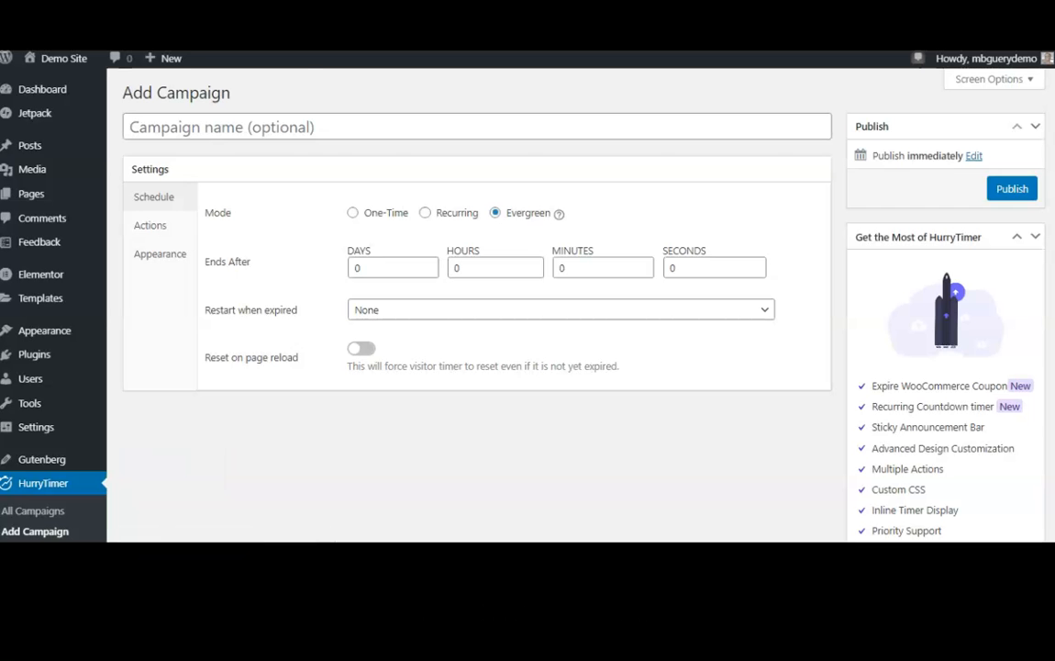
click(193, 127)
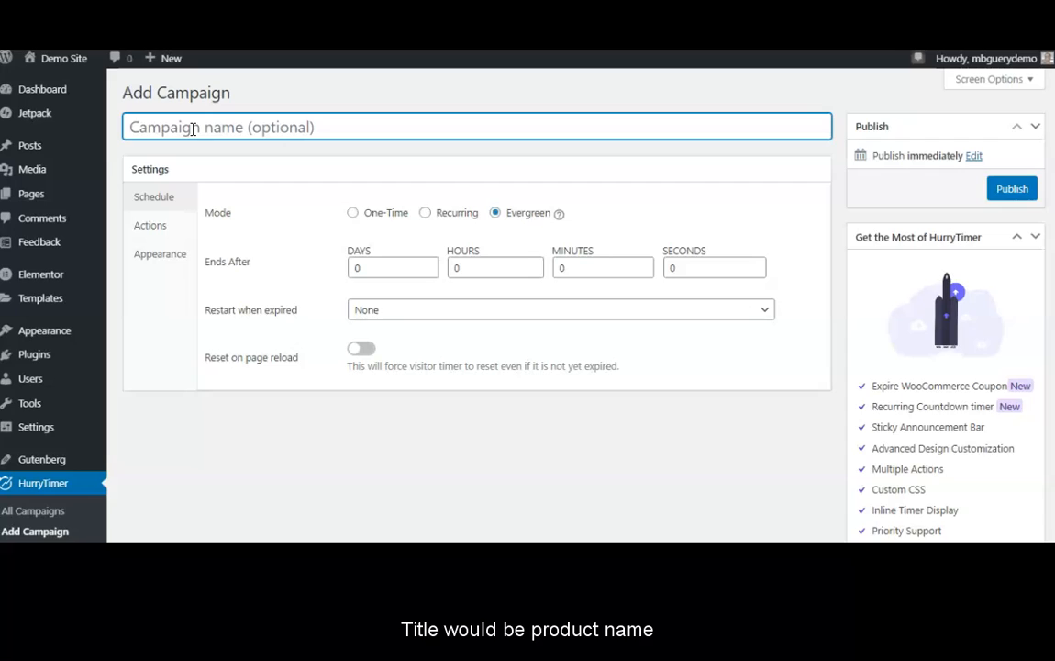
text(Pr)
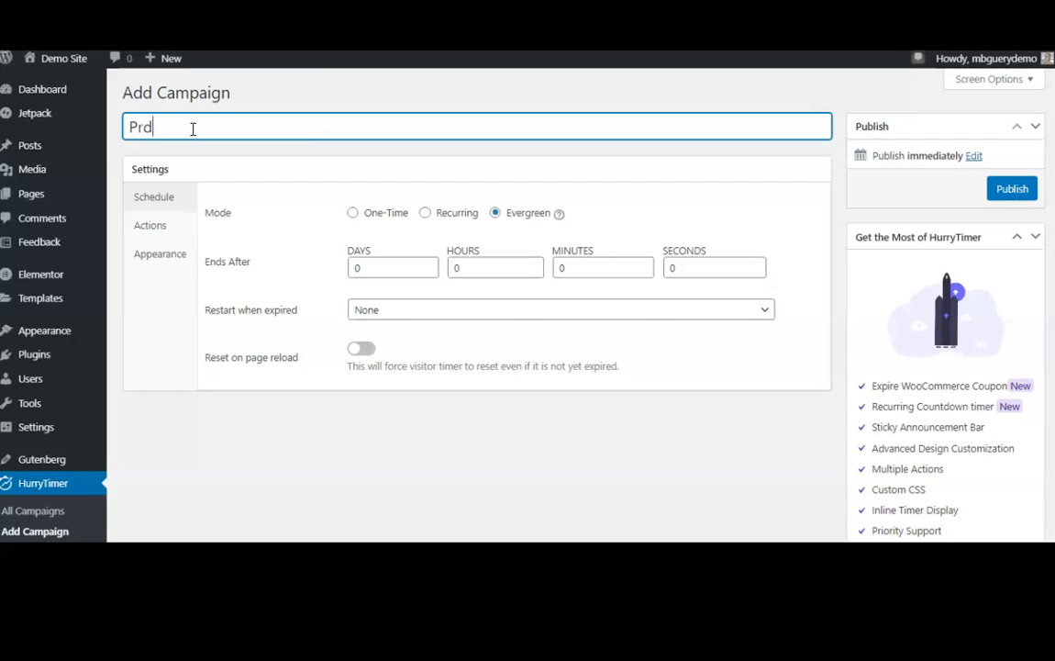
text(duct - Twire)
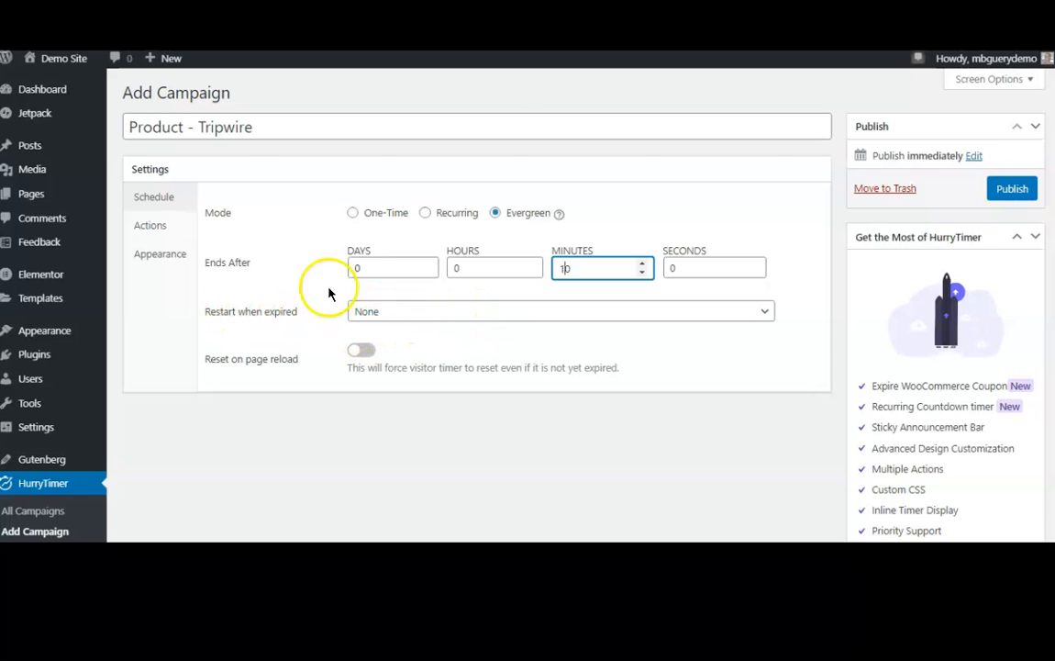
- Choose "Redirect to..." as the campaign's expiry action and open its redirect URL for editing
click(165, 227)
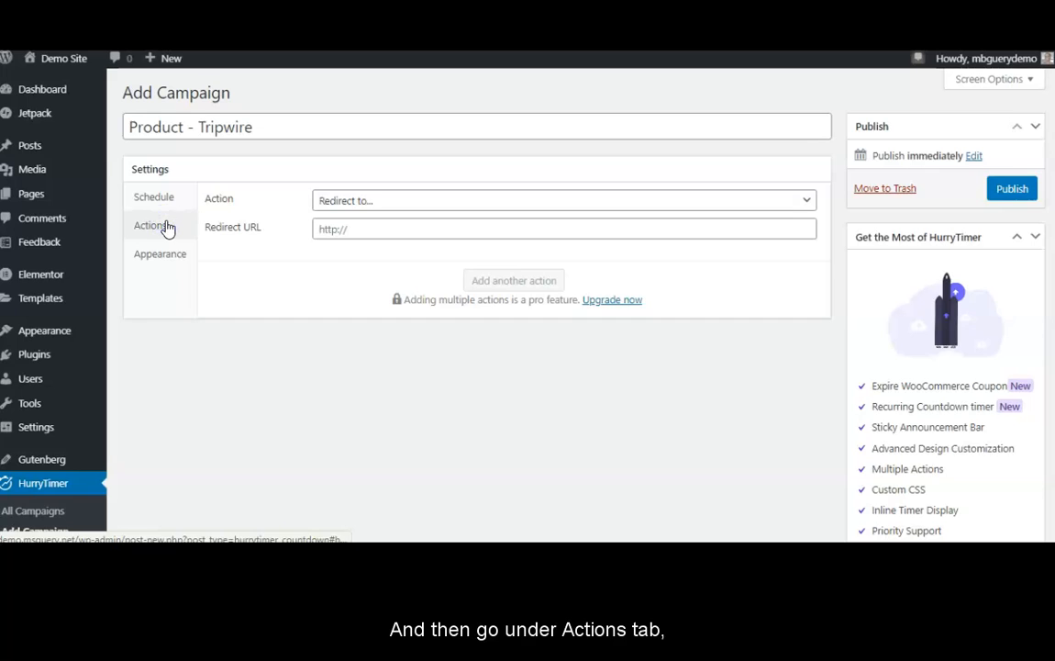
click(348, 200)
click(358, 276)
click(353, 230)
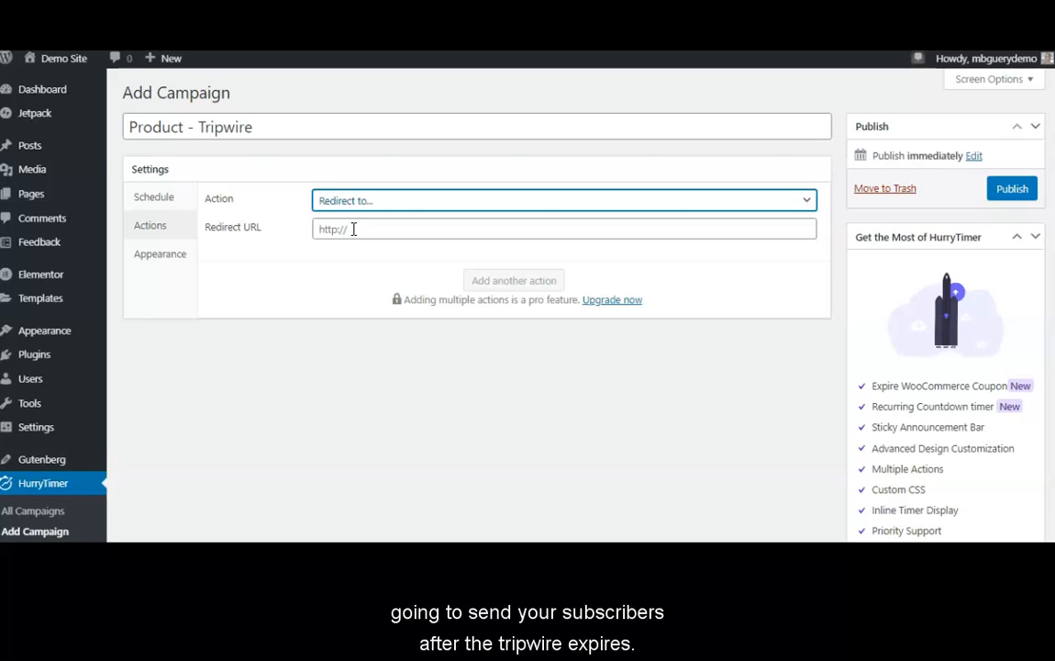
click(353, 230)
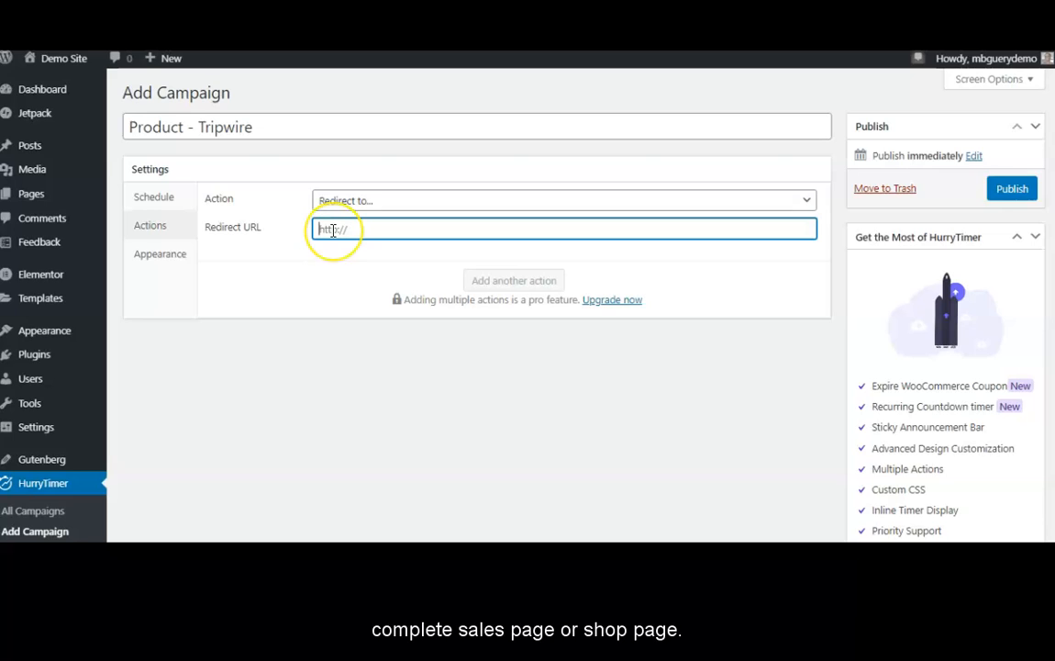
- Examine the campaign's appearance settings, including the general display and alignment and the timer digits' color, size and separator
click(166, 256)
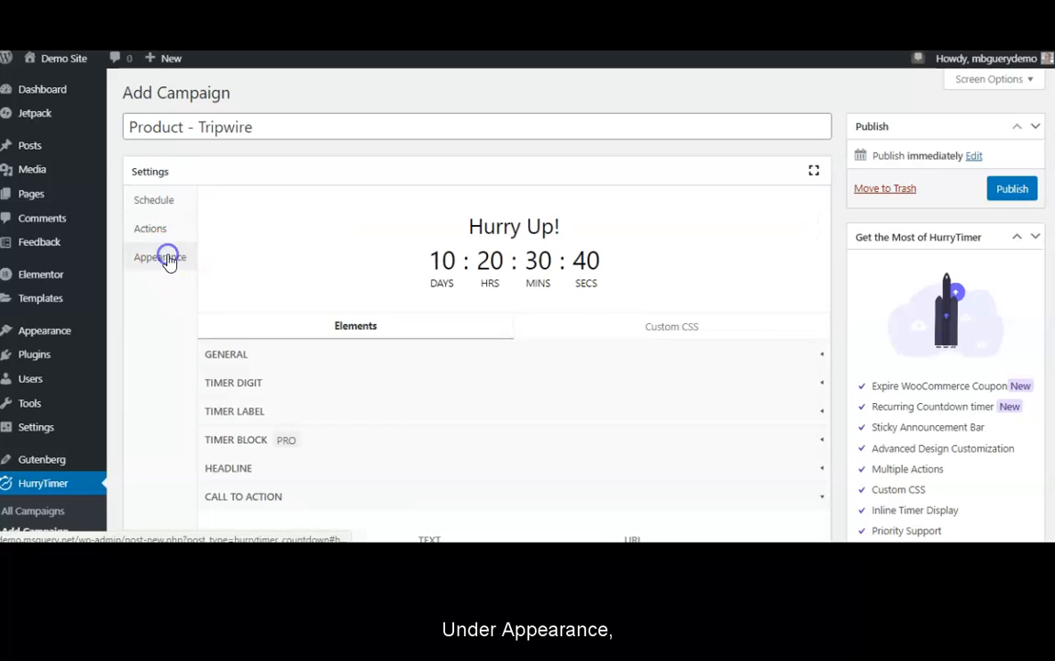
scroll(229, 278, down, 2)
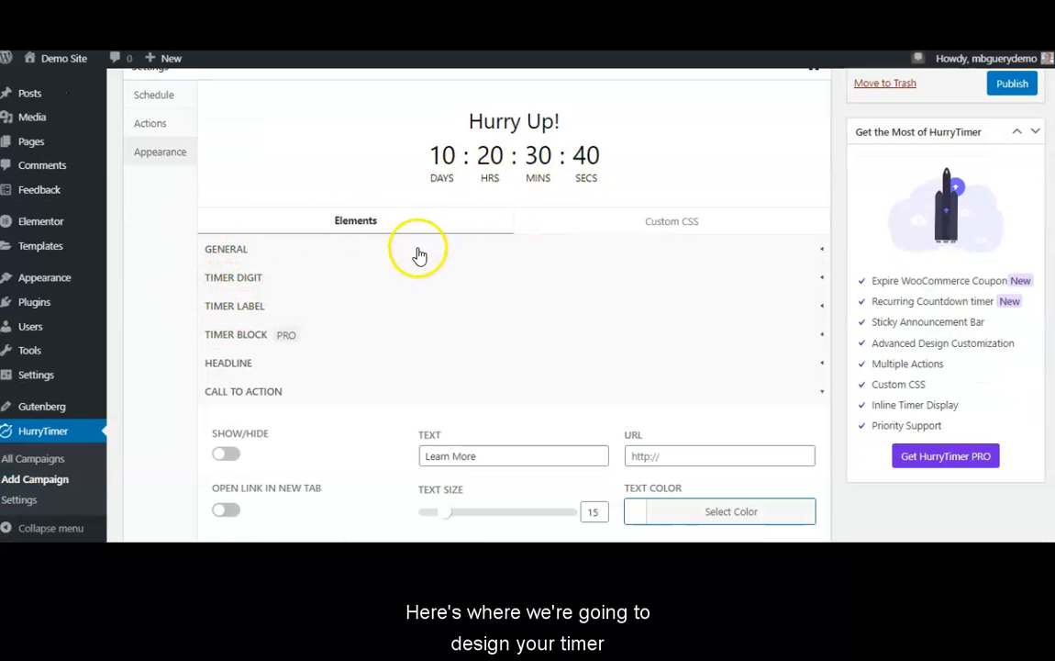
scroll(415, 254, down, 2)
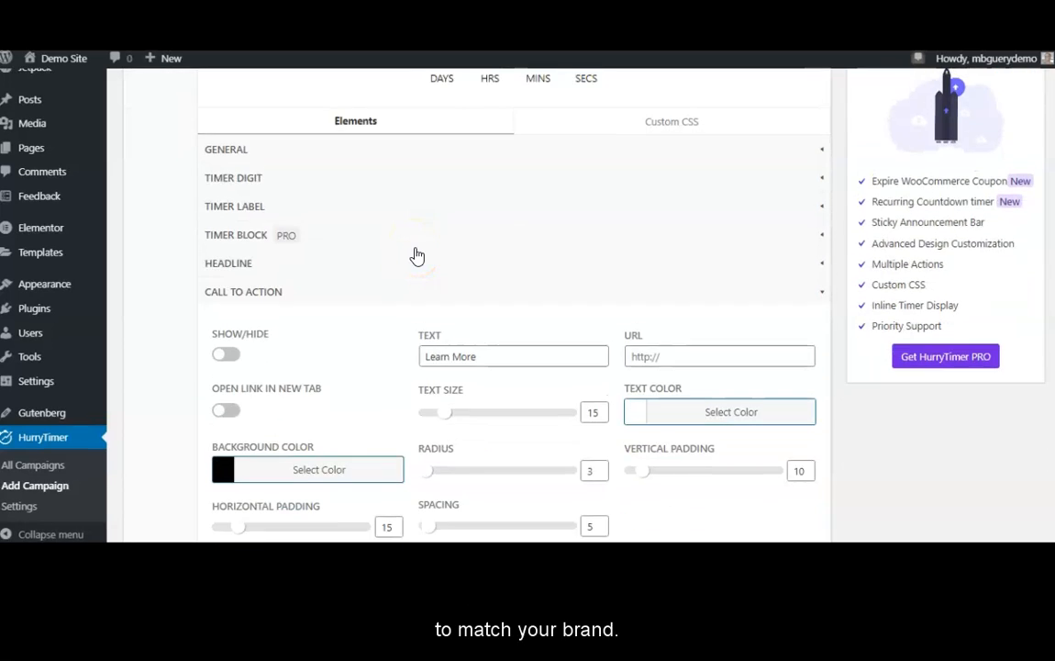
scroll(415, 253, up, 4)
scroll(349, 278, down, 2)
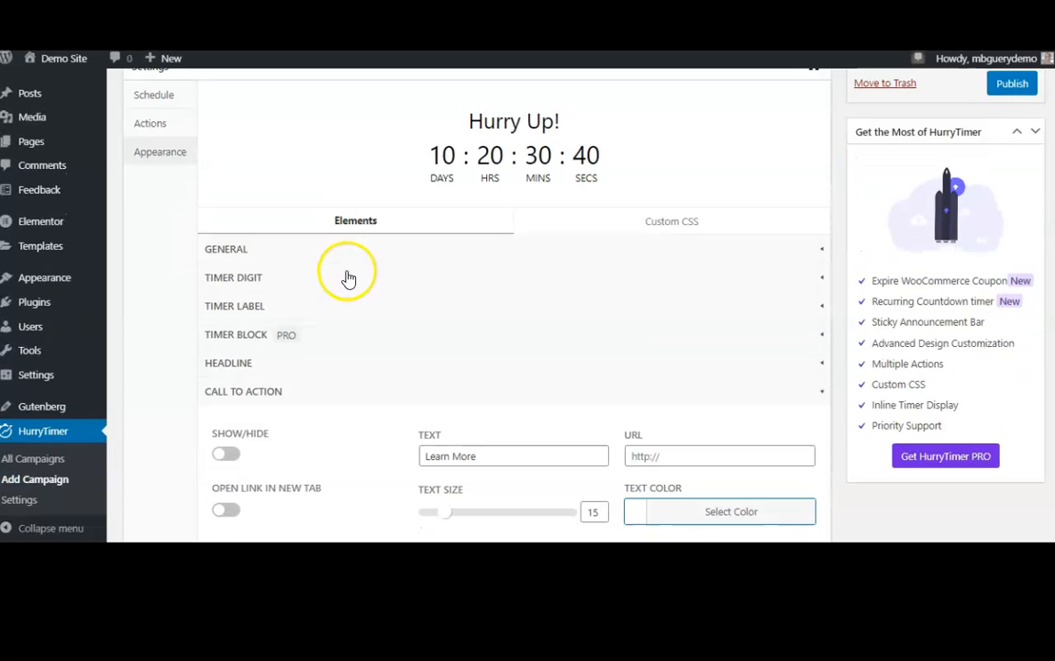
click(339, 257)
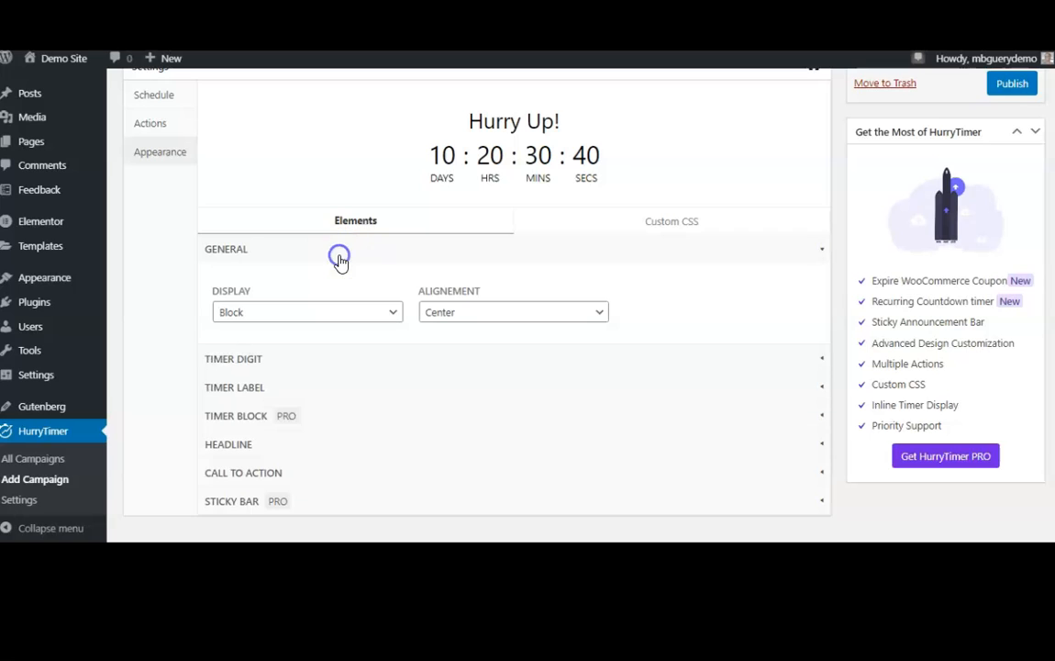
scroll(341, 264, down, 1)
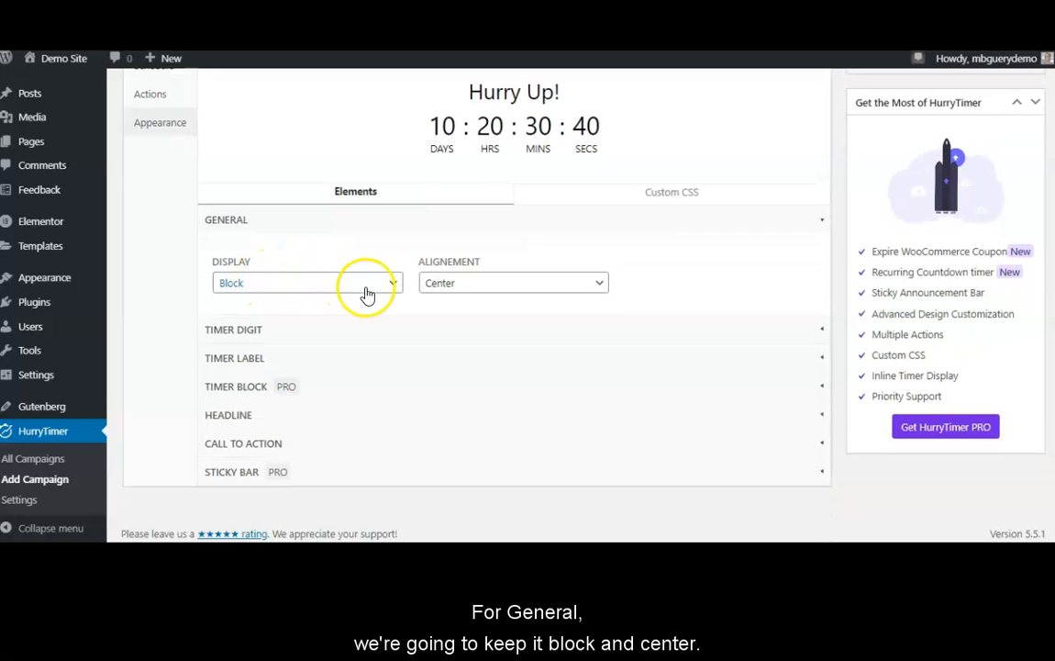
click(351, 332)
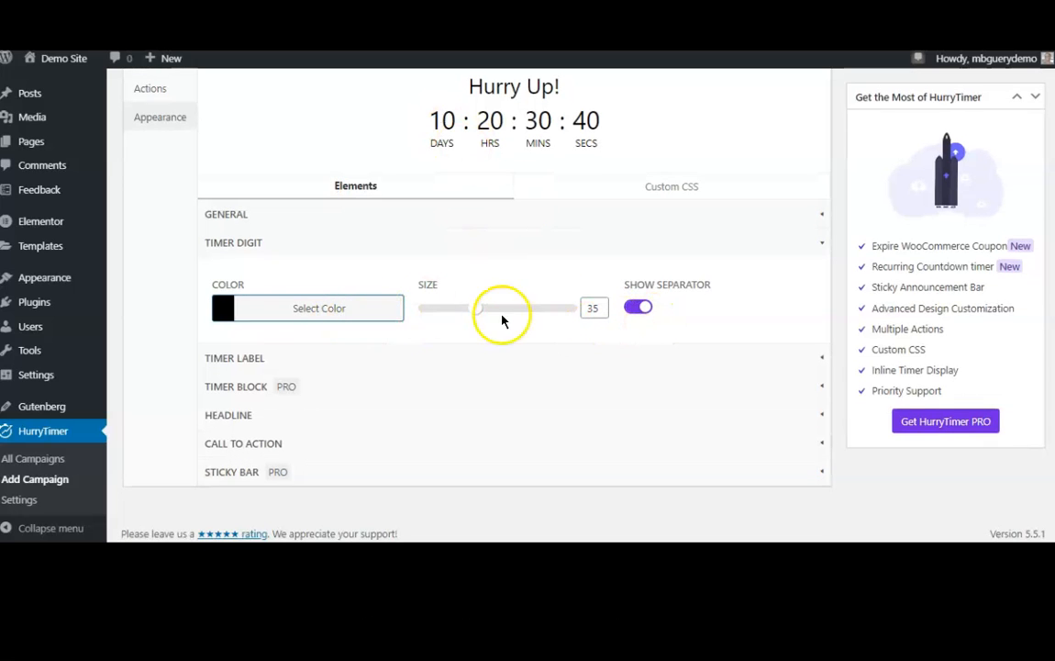
mouse_move(474, 308)
mouse_down()
mouse_move(486, 306)
mouse_move(474, 310)
mouse_up()
- Hide the days and hours units in the timer label settings
click(240, 357)
scroll(241, 317, down, 2)
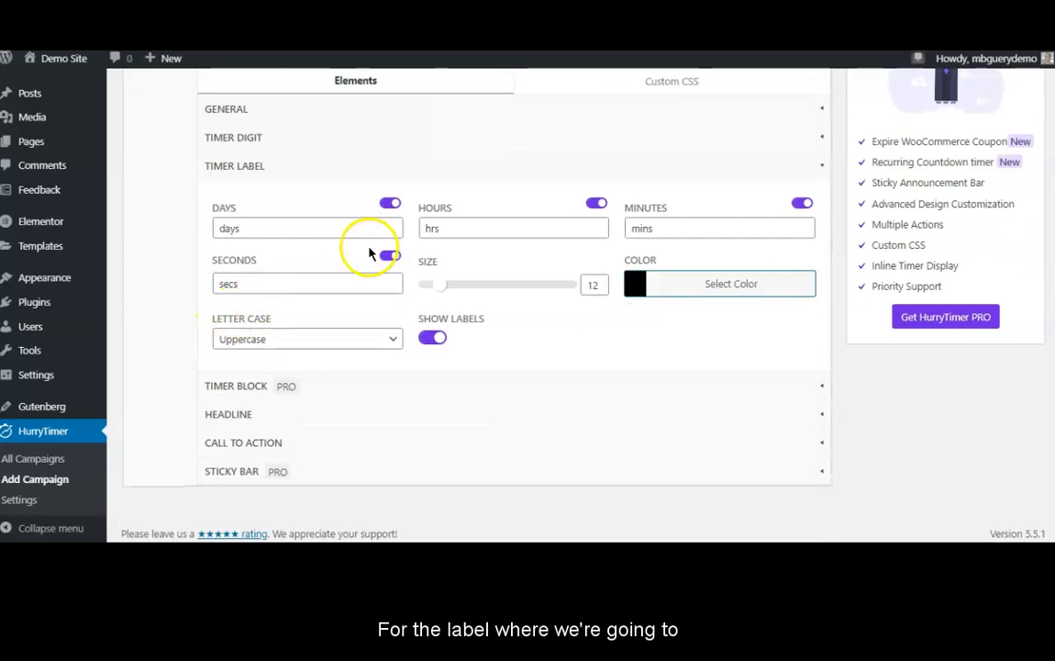
scroll(367, 266, up, 2)
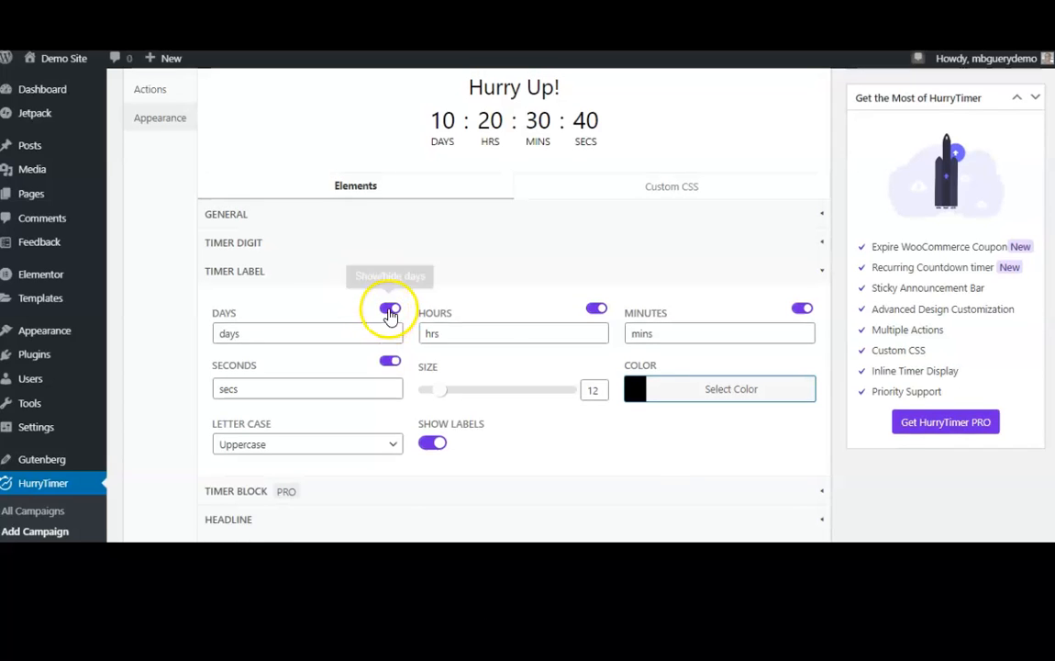
click(389, 309)
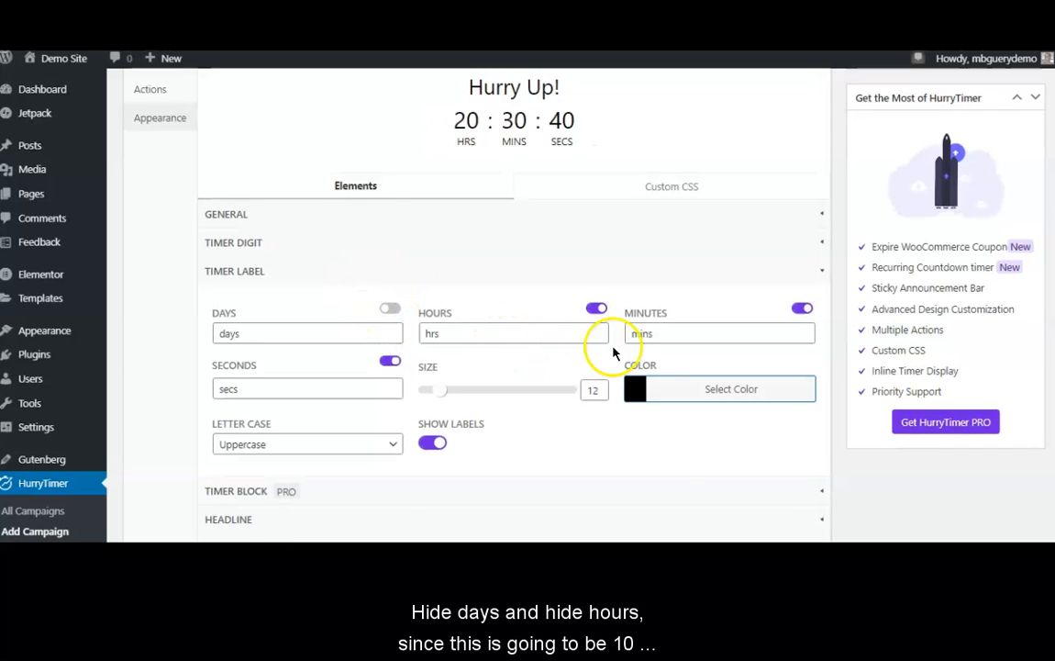
click(597, 309)
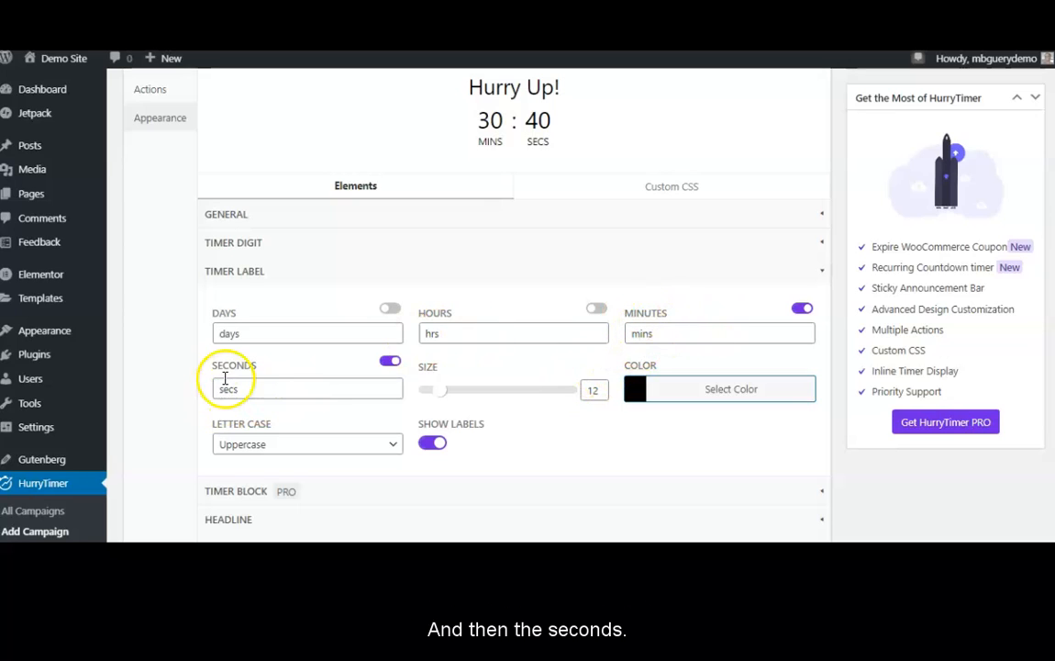
- Set the letter case of the timer labels to Lowercase
scroll(342, 315, down, 2)
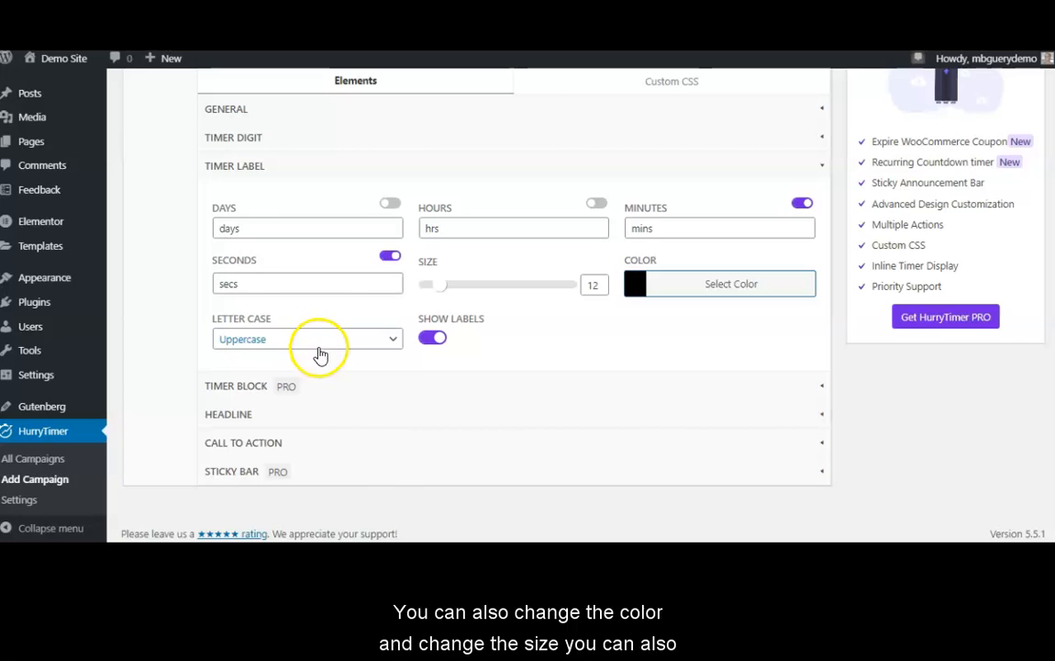
scroll(320, 355, up, 2)
click(301, 447)
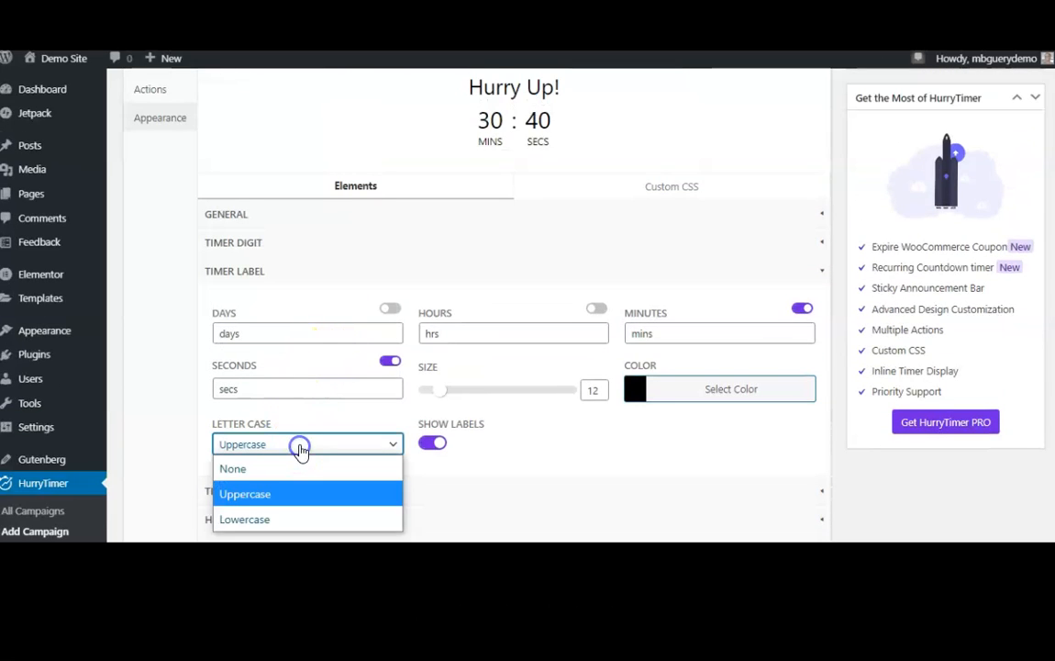
click(276, 517)
scroll(298, 442, down, 2)
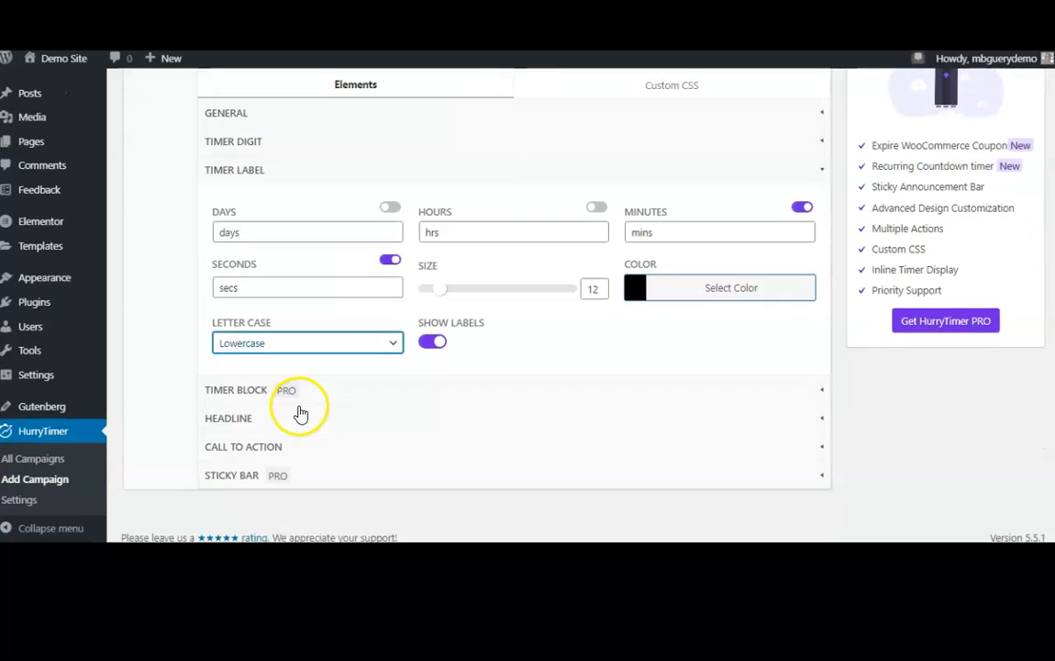
- Replace the timer's headline content with "Grab this for $!"
click(287, 419)
scroll(309, 404, up, 2)
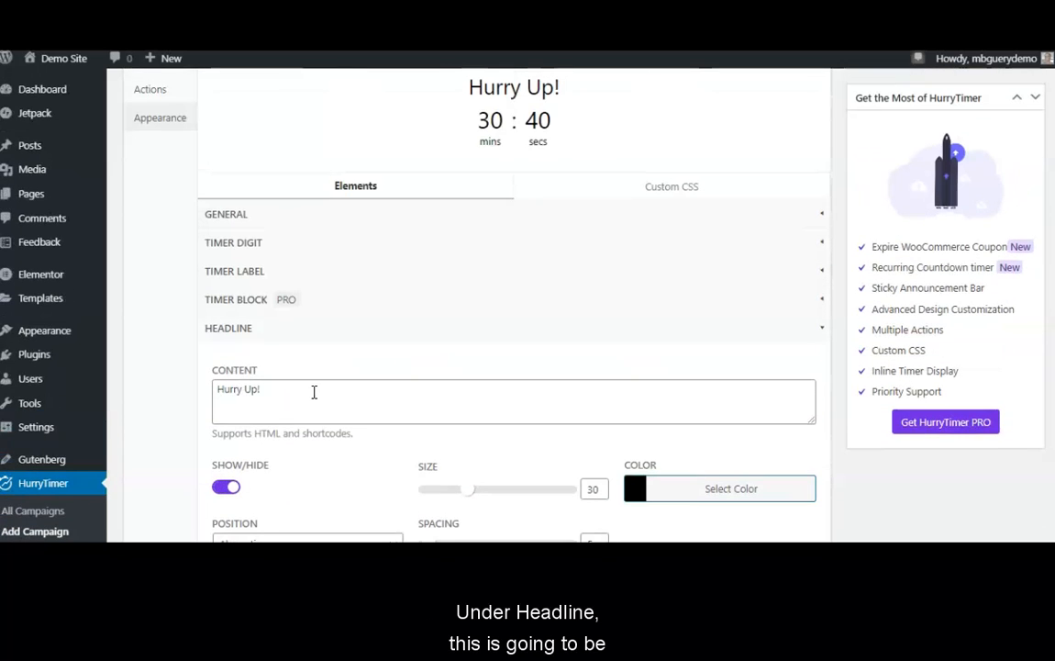
drag(268, 395, 216, 384)
text(Grab this for )
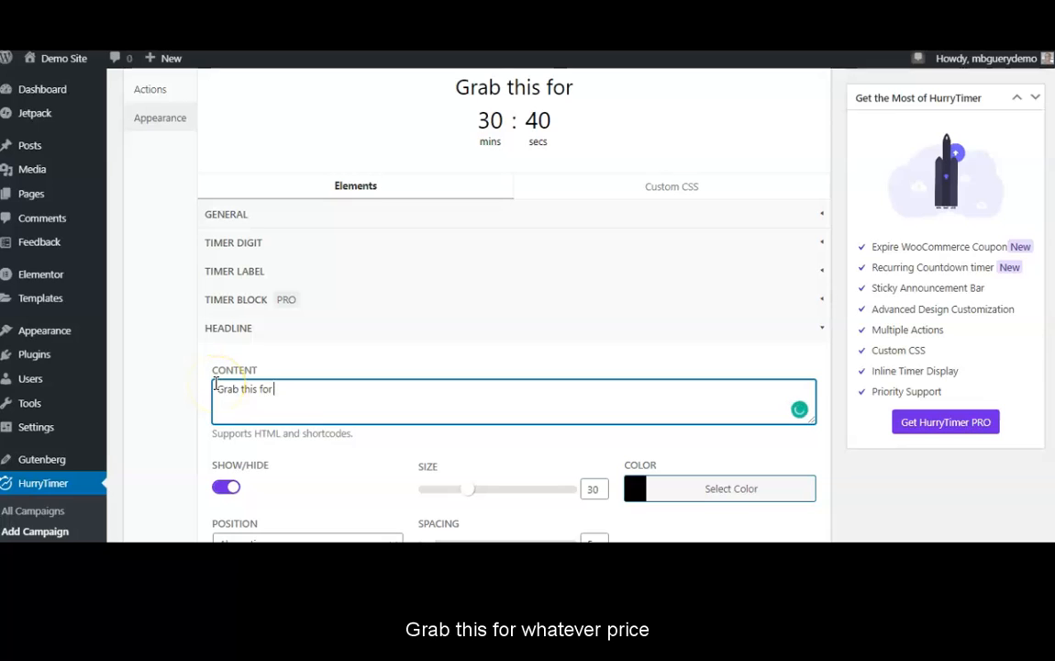
text($!)
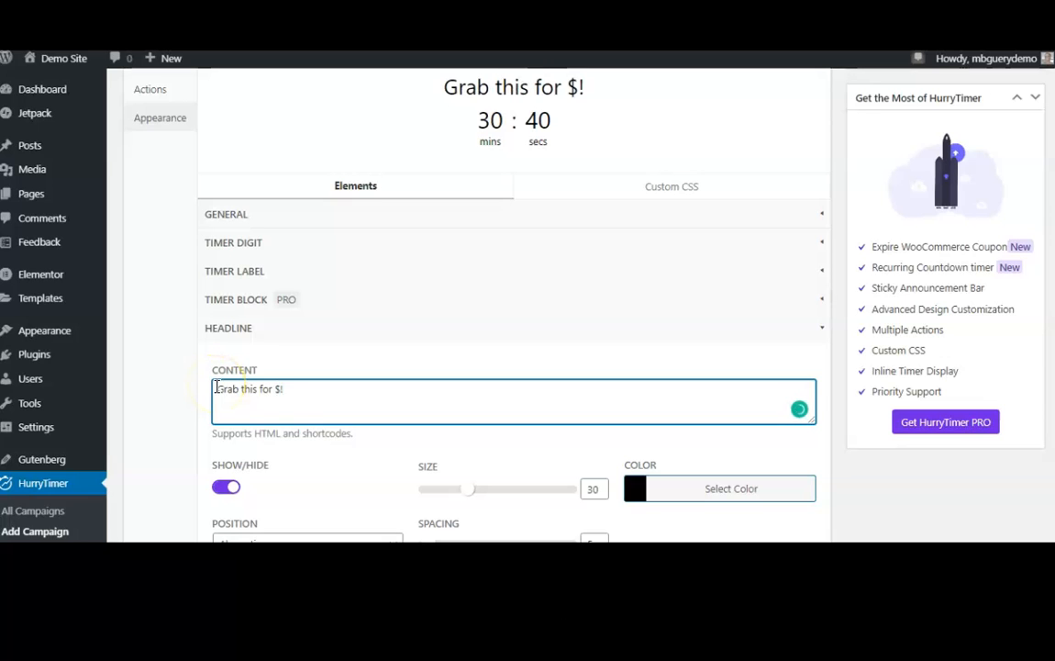
scroll(214, 387, down, 2)
scroll(178, 370, up, 2)
scroll(177, 370, down, 2)
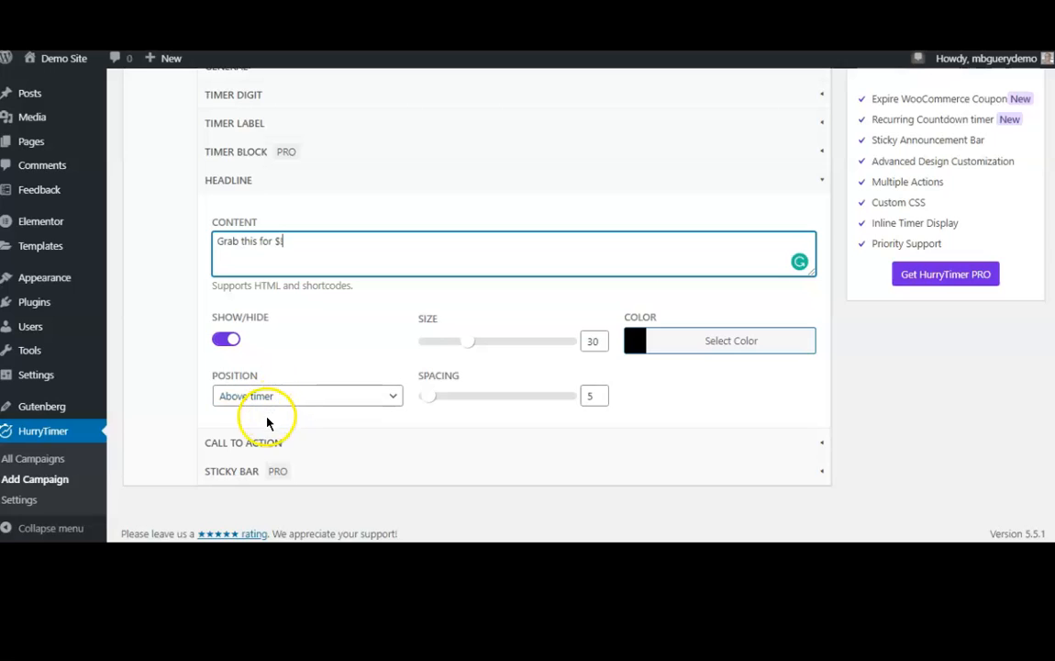
scroll(266, 413, up, 2)
scroll(263, 408, down, 1)
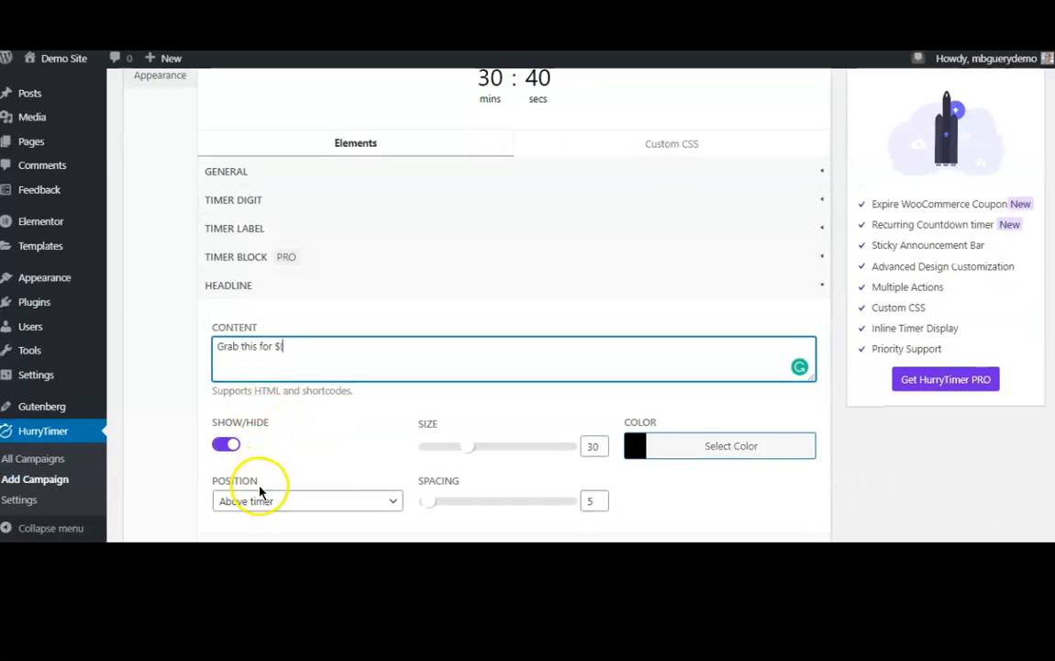
- Change the timer's call-to-action text to "Save 50%"
scroll(263, 499, down, 2)
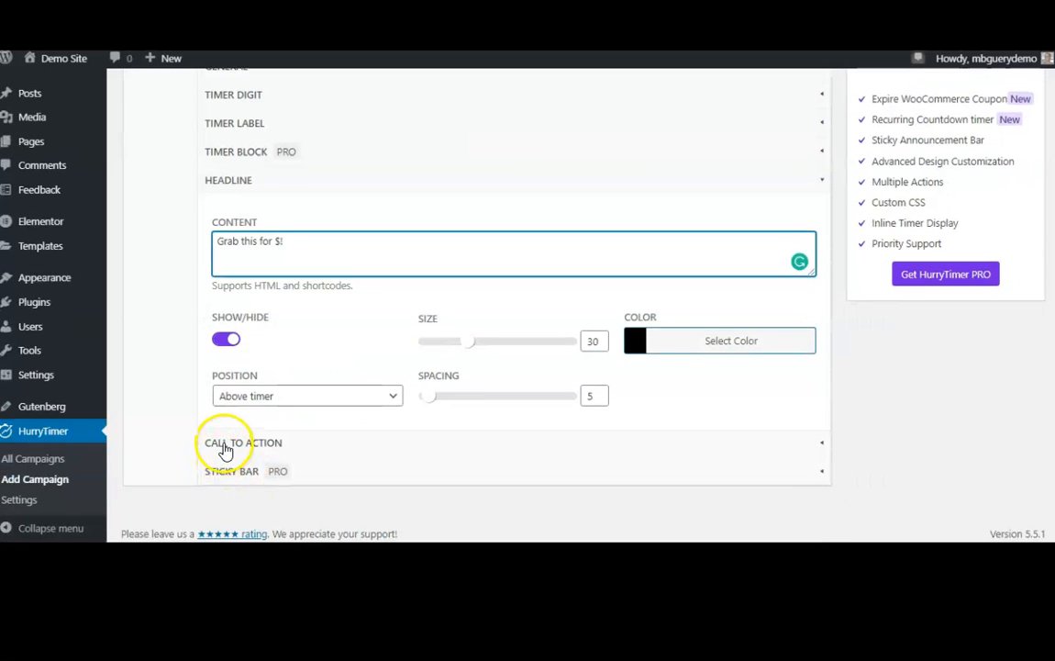
click(224, 445)
scroll(385, 363, up, 2)
double_click(457, 380)
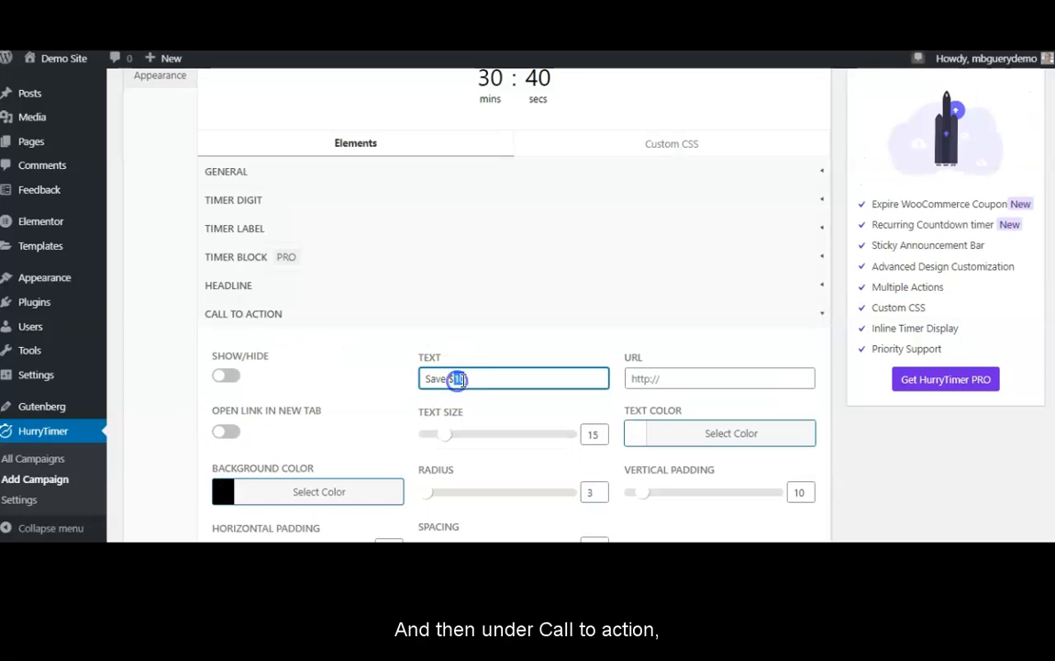
click(477, 380)
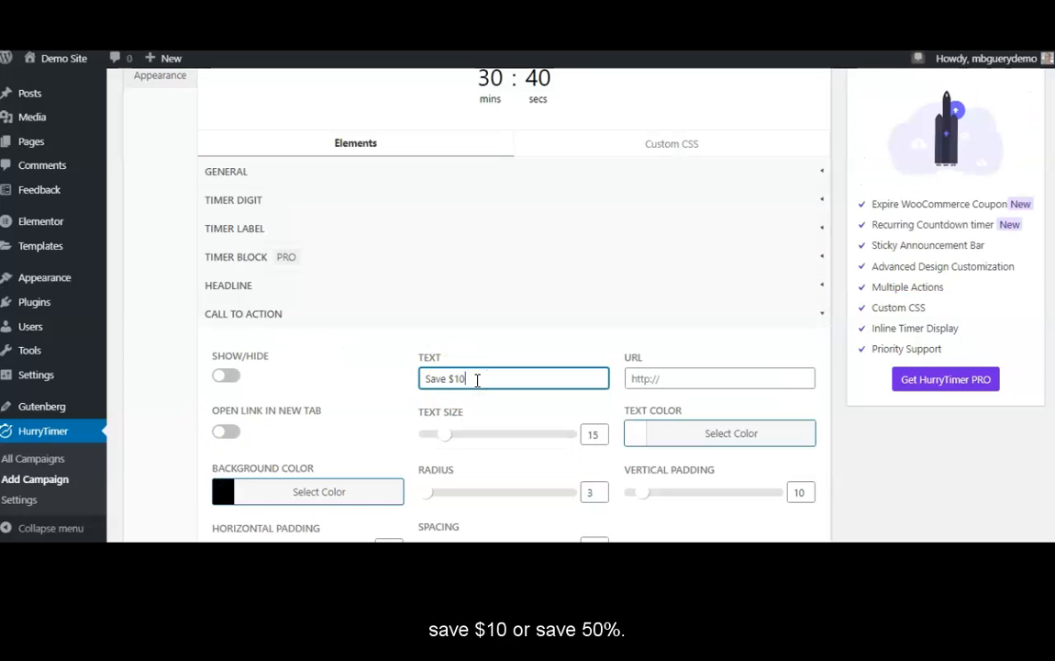
text(50%)
- Open the call-to-action URL for editing and look over the link, text, color, radius and spacing options
scroll(477, 379, down, 2)
click(673, 275)
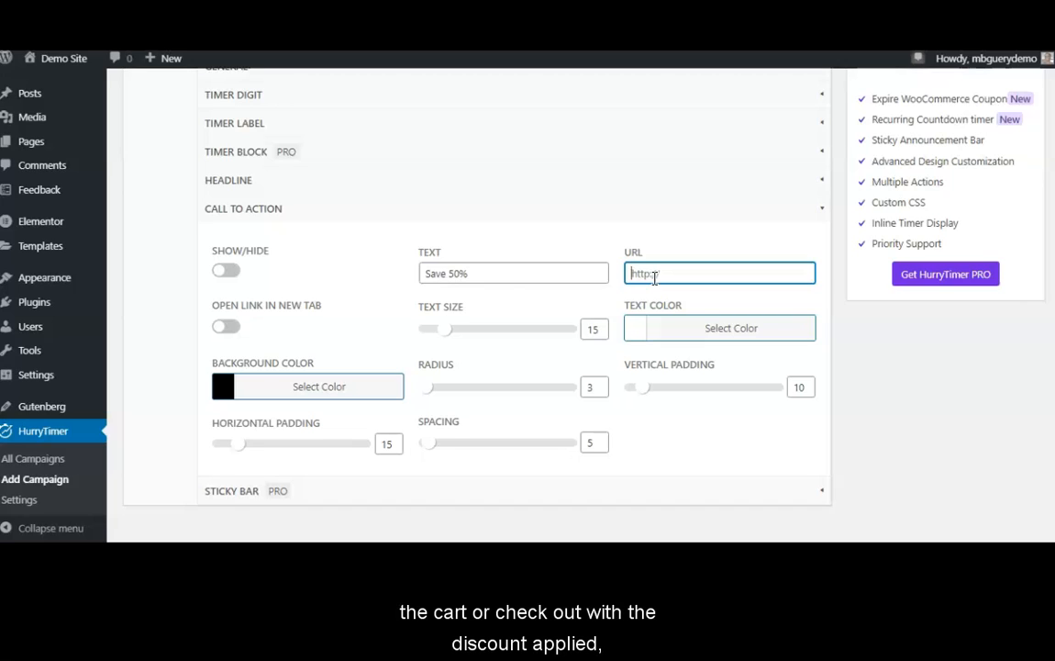
click(227, 327)
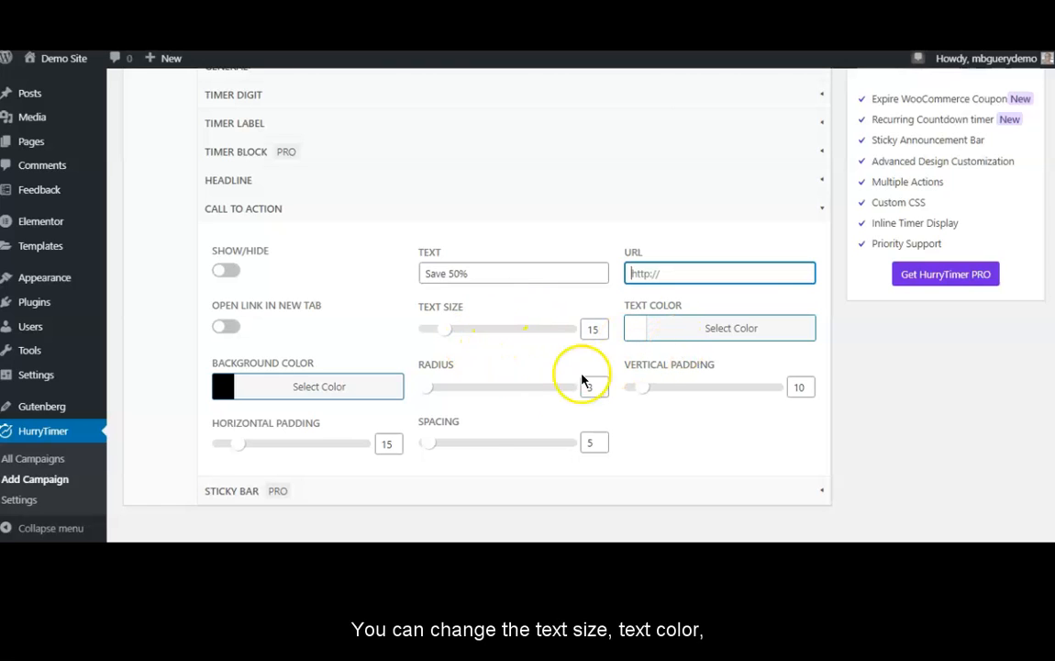
scroll(400, 406, down, 1)
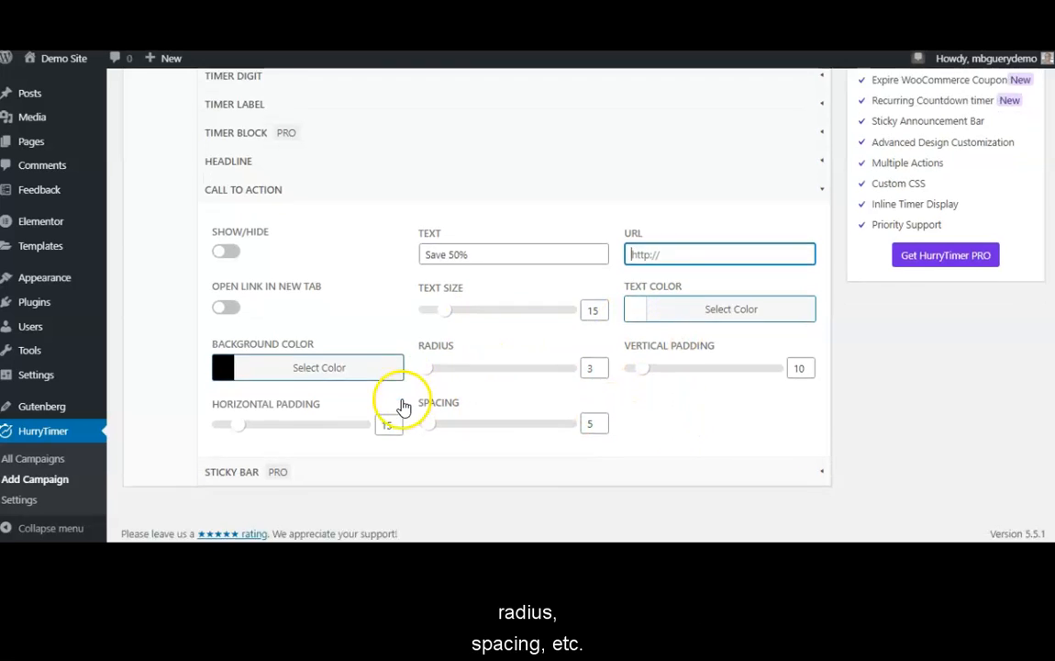
- Publish the "Product - Tripwire" campaign and select its generated shortcode [hurrytimer id="1111"]
scroll(408, 402, up, 4)
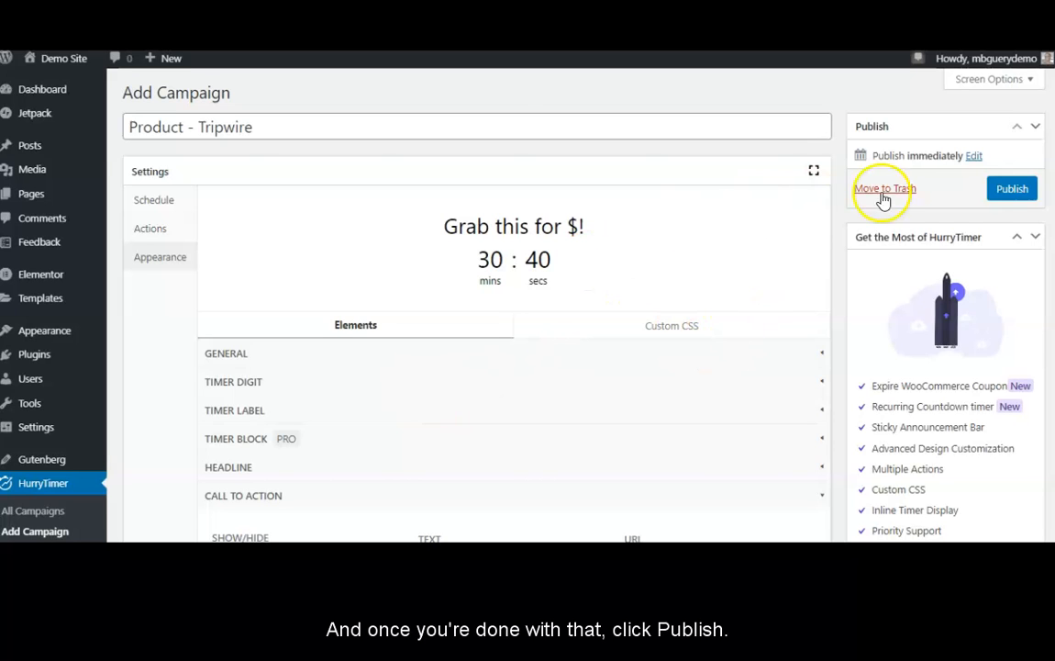
click(1013, 190)
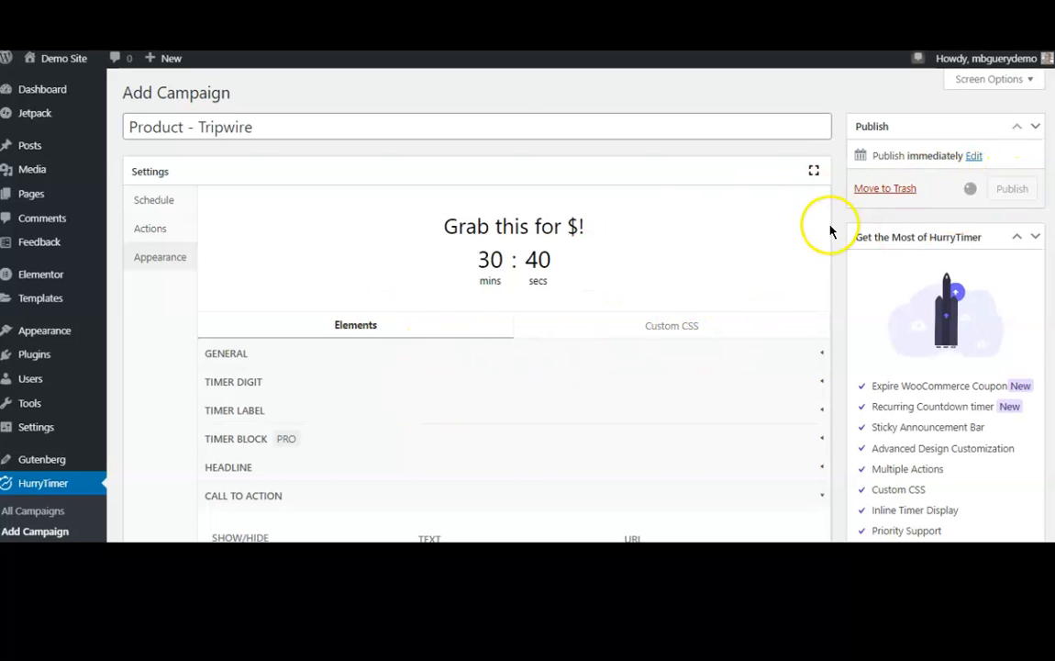
drag(877, 241, 1047, 249)
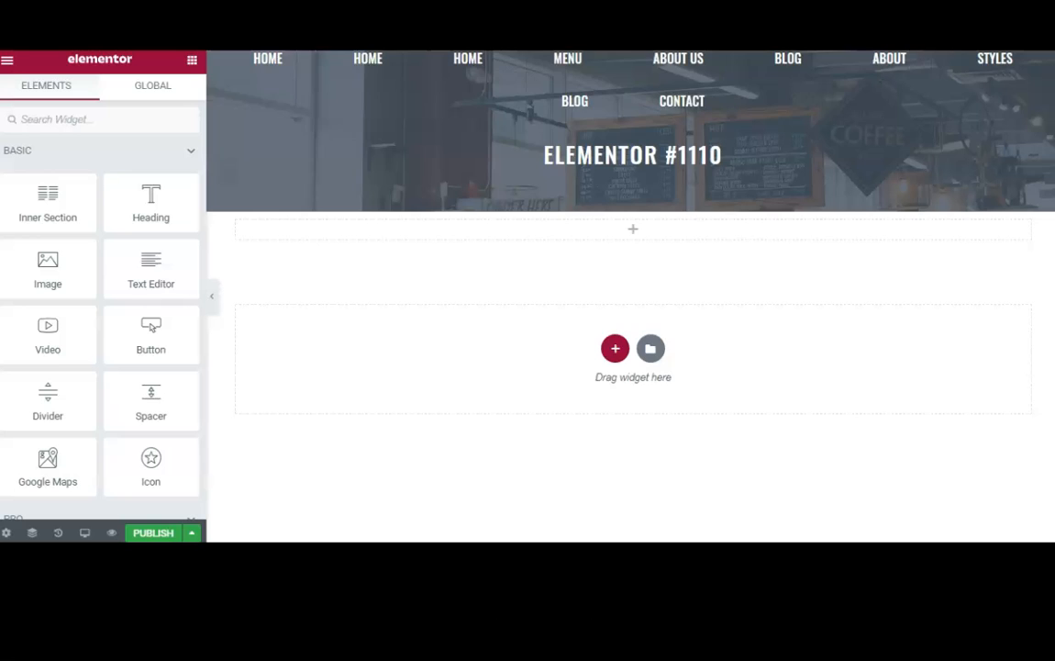
- Switch to the Elementor page editor, add a Shortcode widget to the empty page section and open its shortcode content for editing
scroll(601, 248, down, 2)
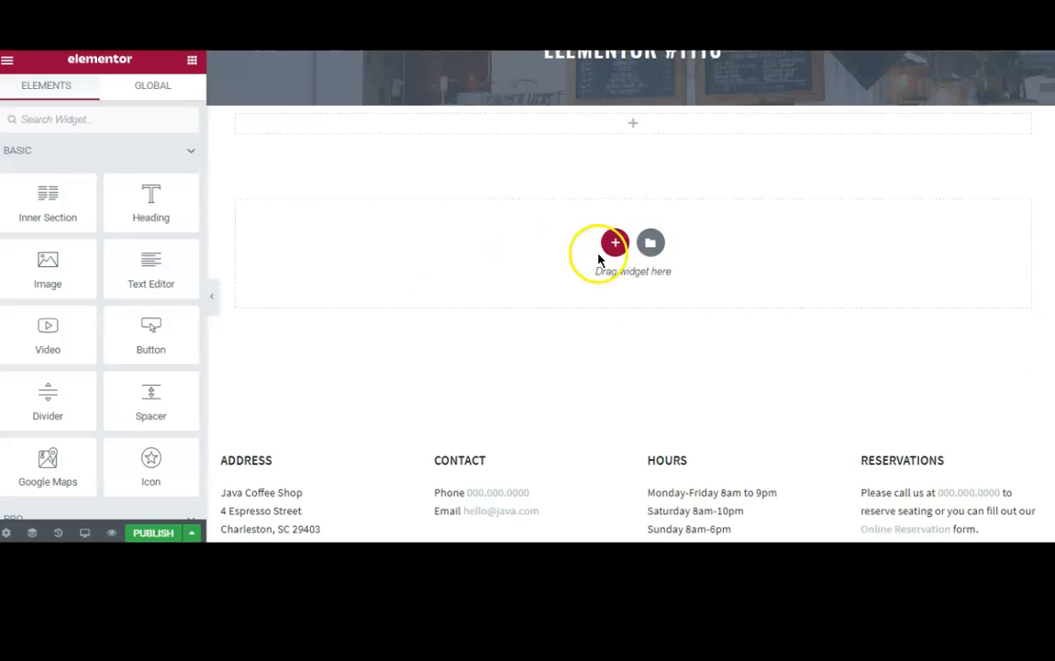
click(653, 246)
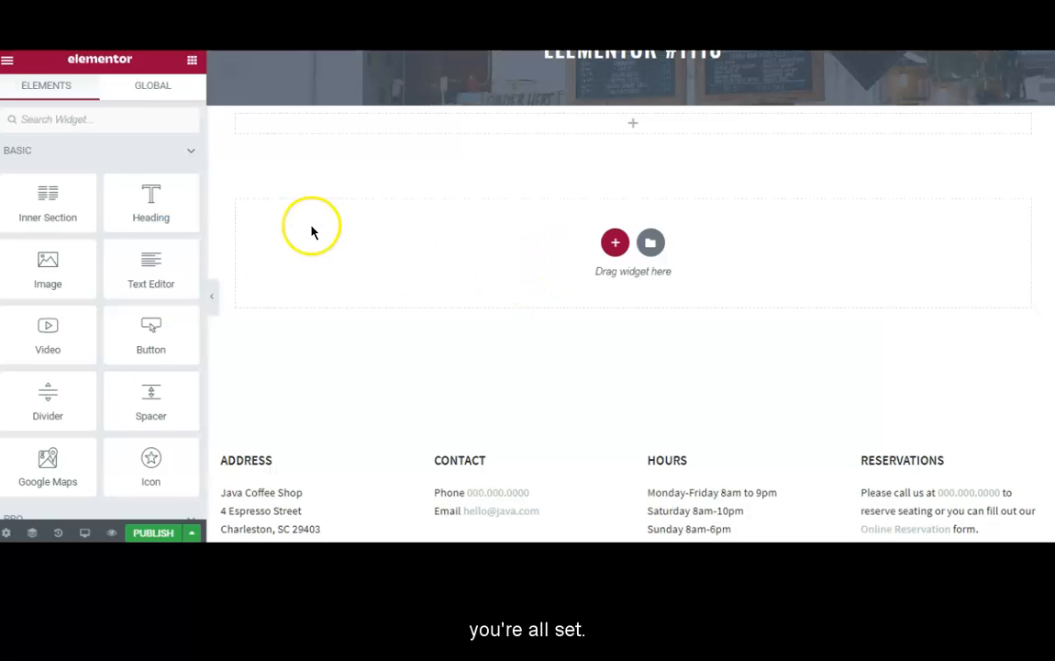
click(193, 67)
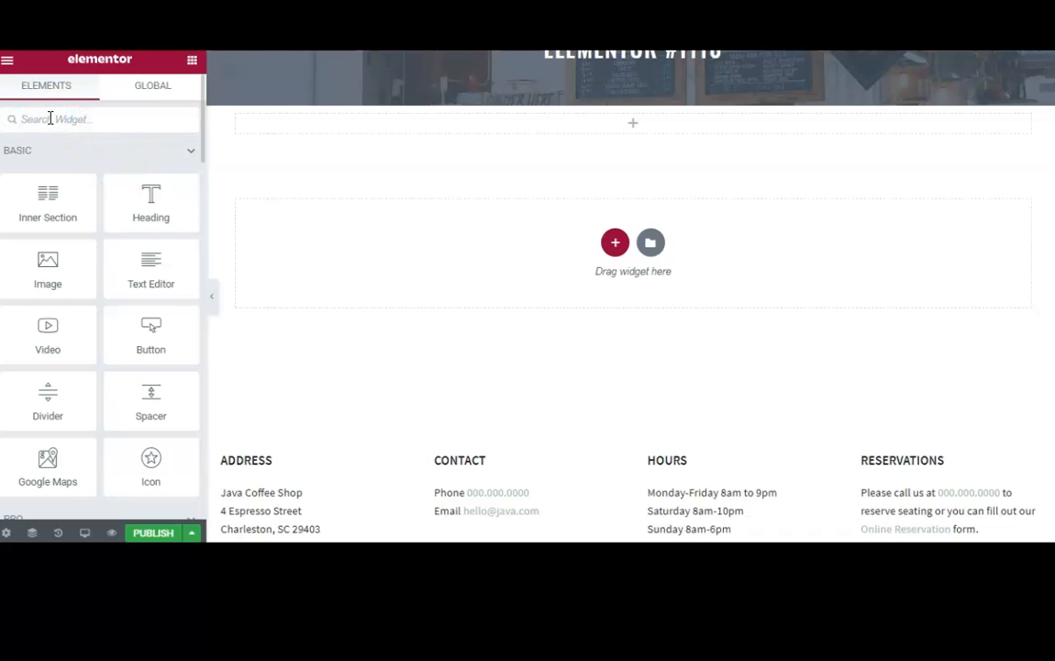
text(short)
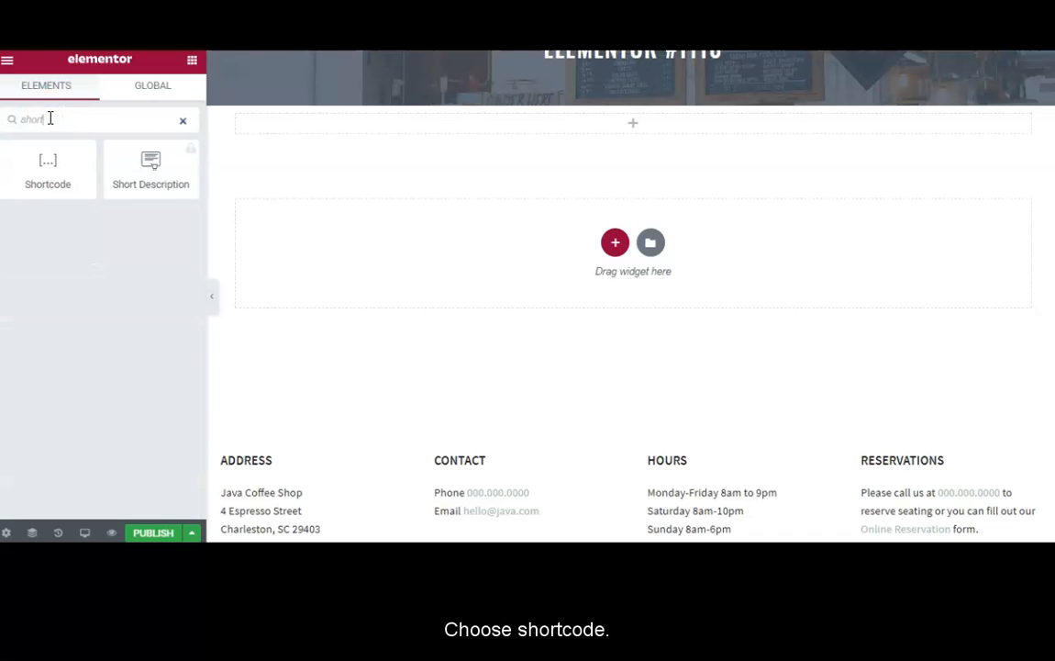
drag(50, 184, 443, 252)
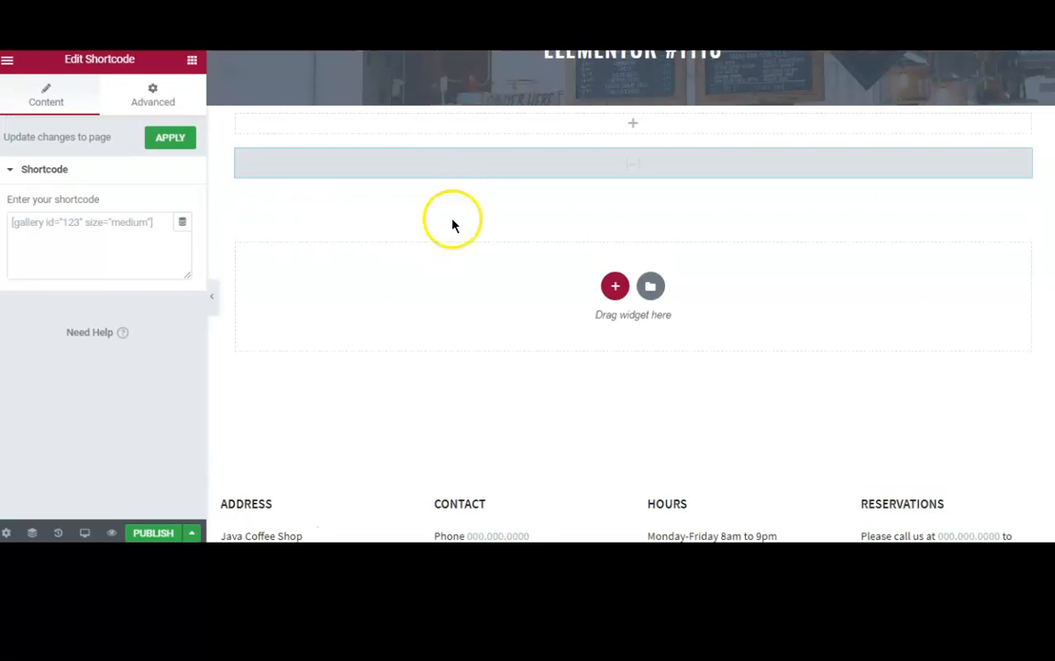
click(107, 232)
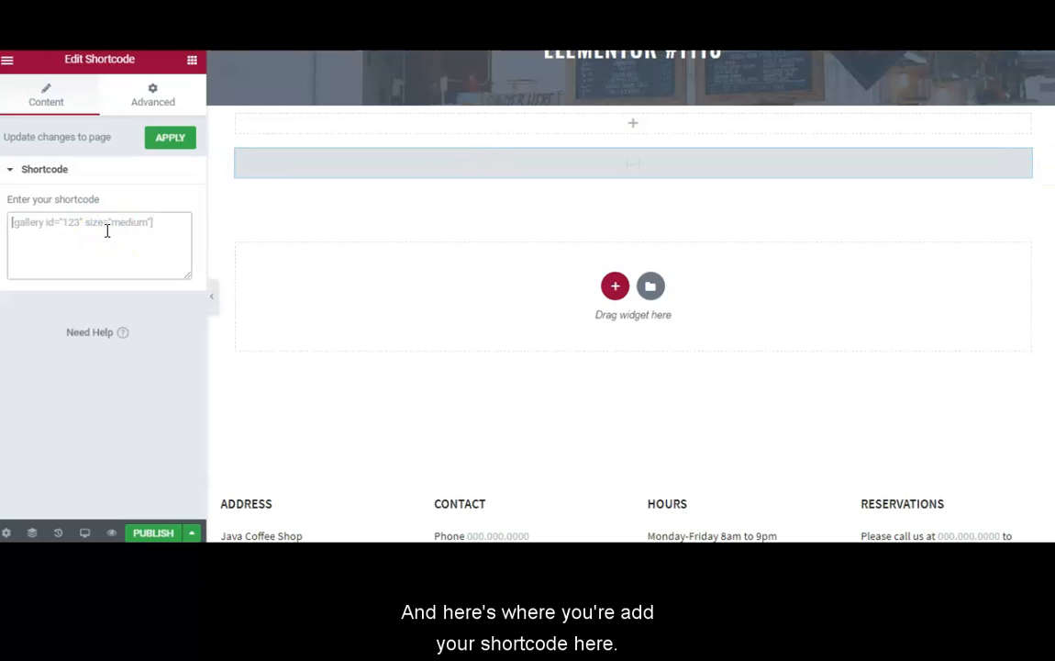
- Switch to the opt-in form editor and look over the form settings for the custom success page and redirect URL
click(71, 58)
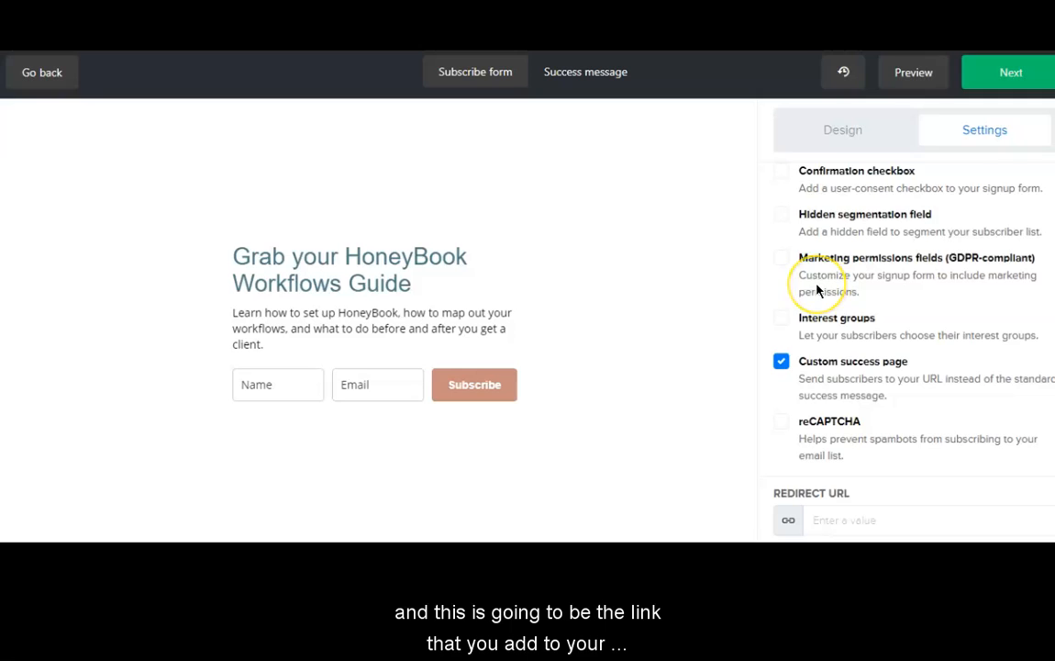
scroll(820, 290, up, 1)
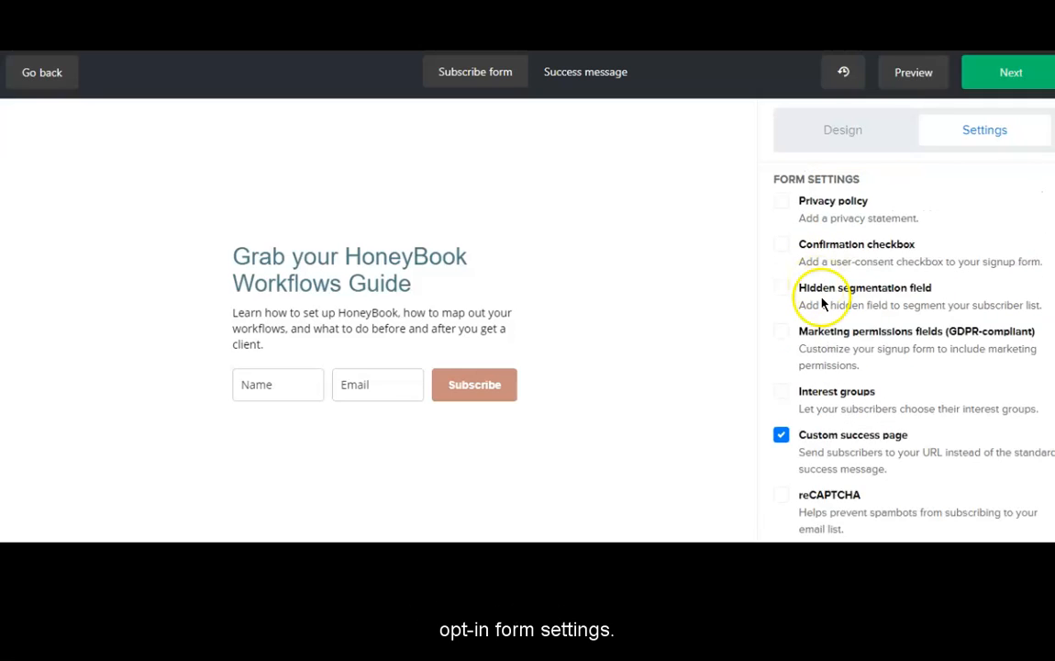
scroll(818, 292, down, 1)
scroll(816, 298, up, 1)
scroll(816, 299, down, 1)
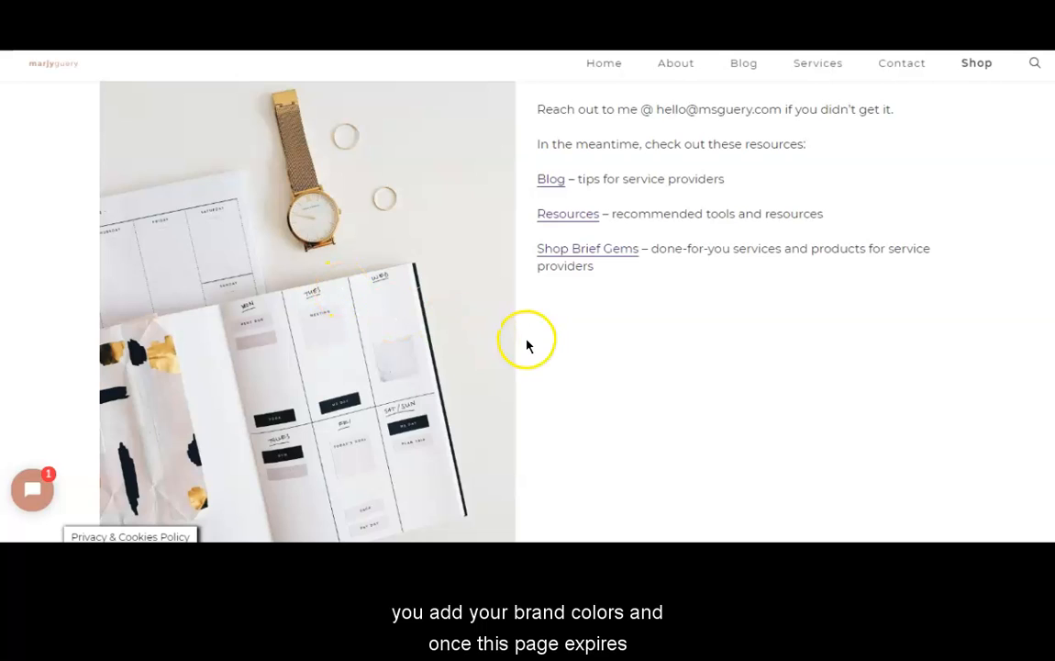
- Look over the Thank You page that visitors are sent to when the tripwire offer expires
scroll(514, 345, up, 2)
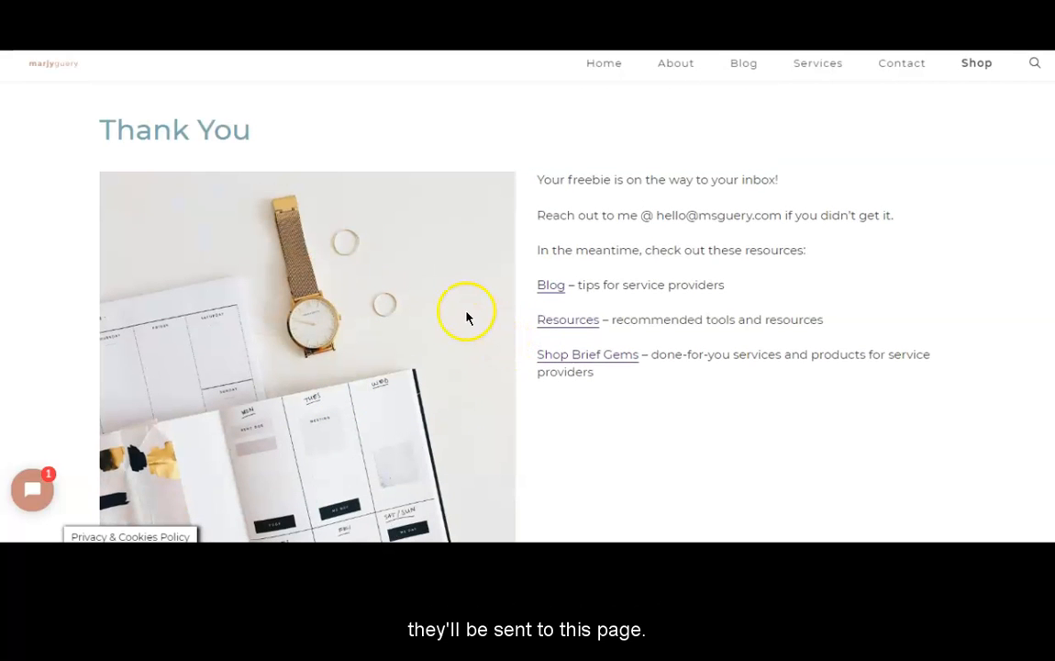
scroll(466, 317, down, 2)
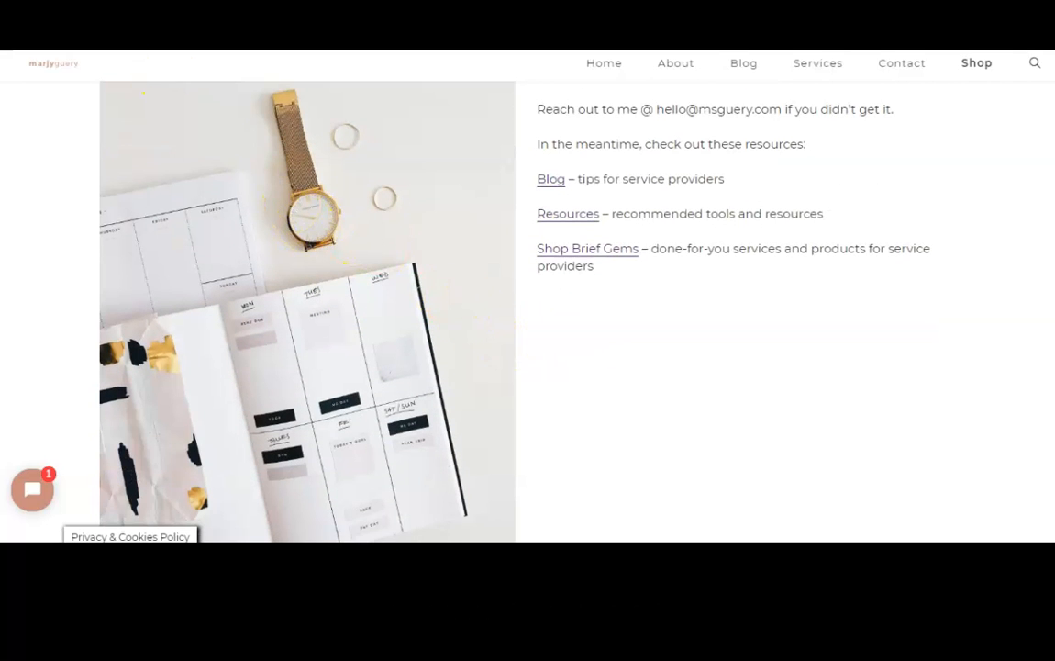
scroll(211, 101, down, 2)
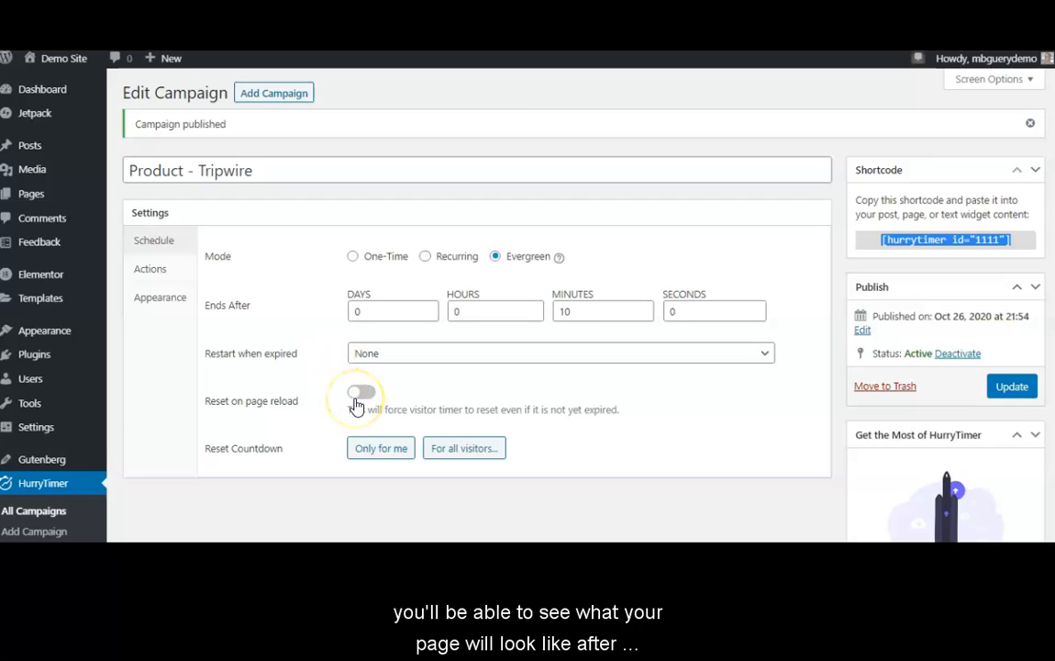
mouse_move(63, 57)
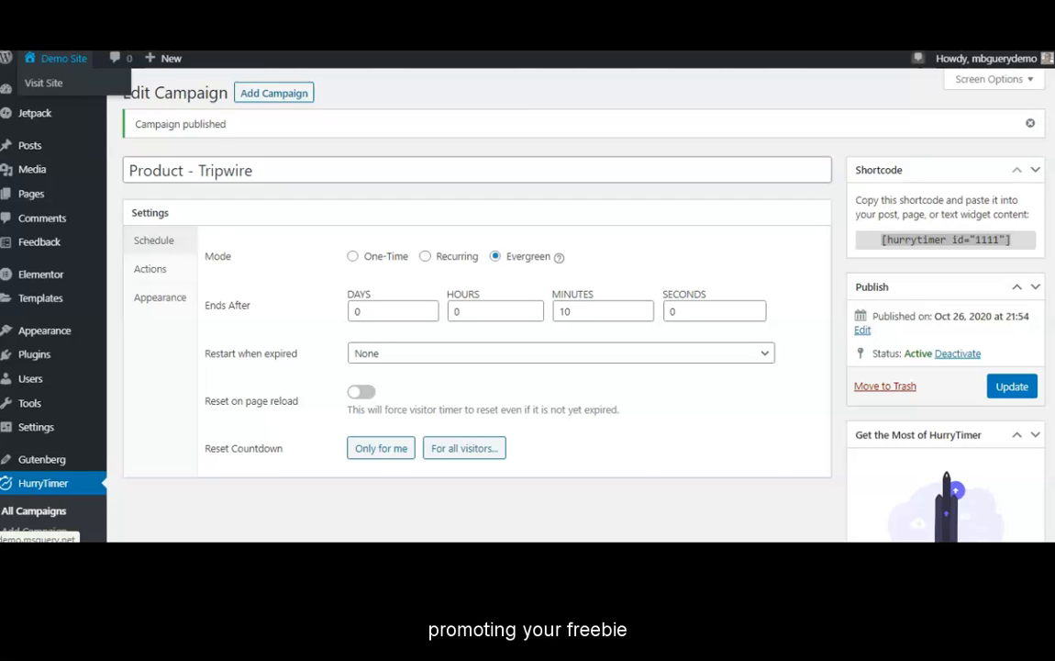
click(92, 113)
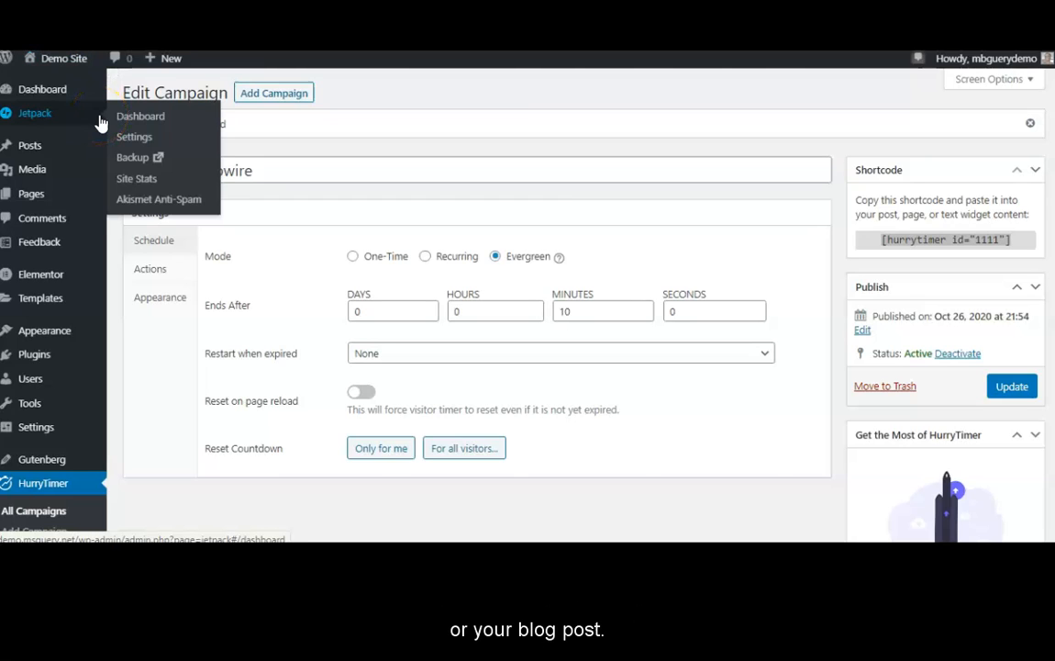
click(208, 145)
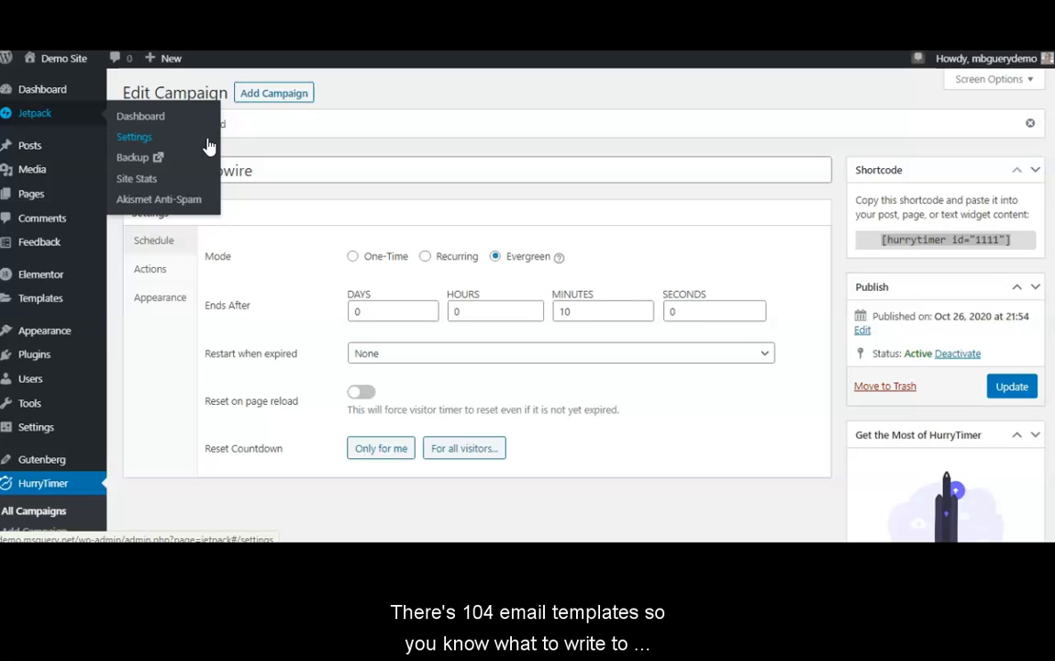
click(261, 145)
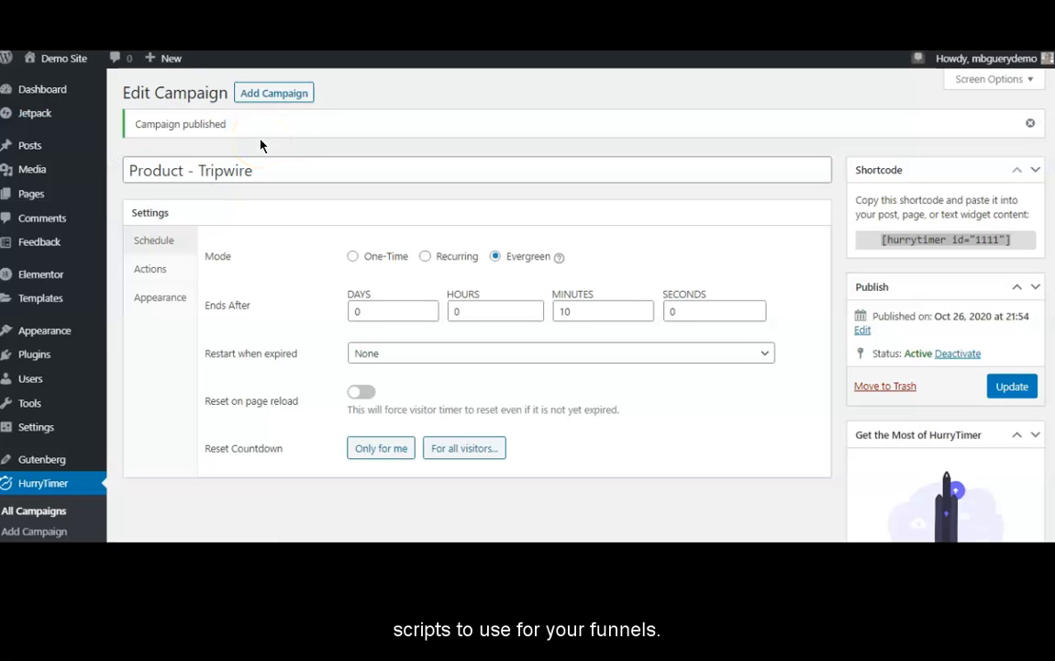
click(134, 192)
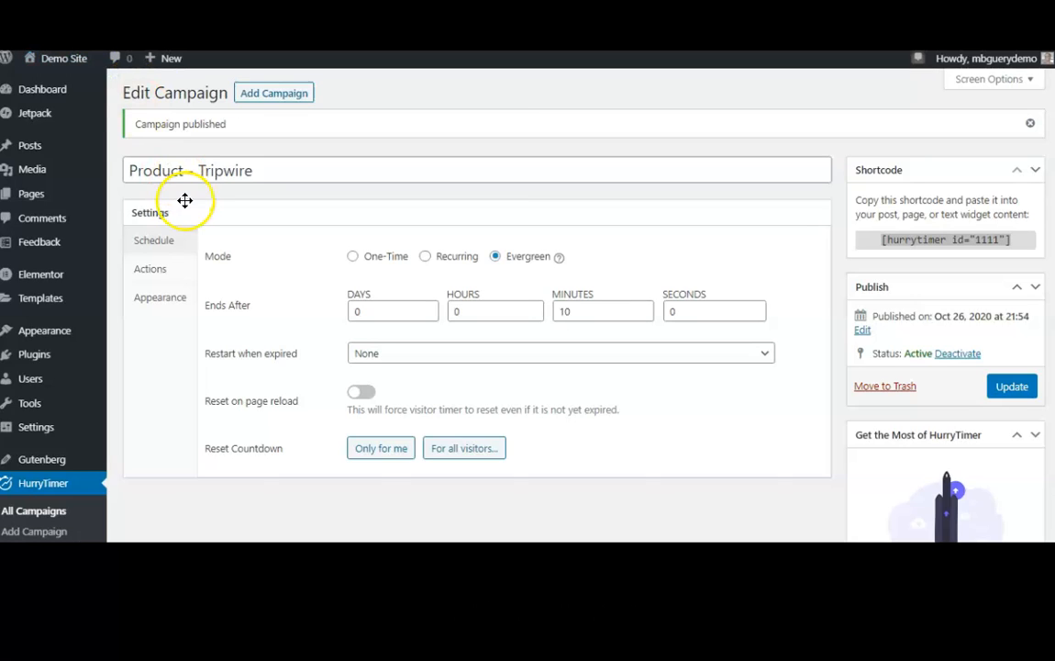
mouse_move(6, 58)
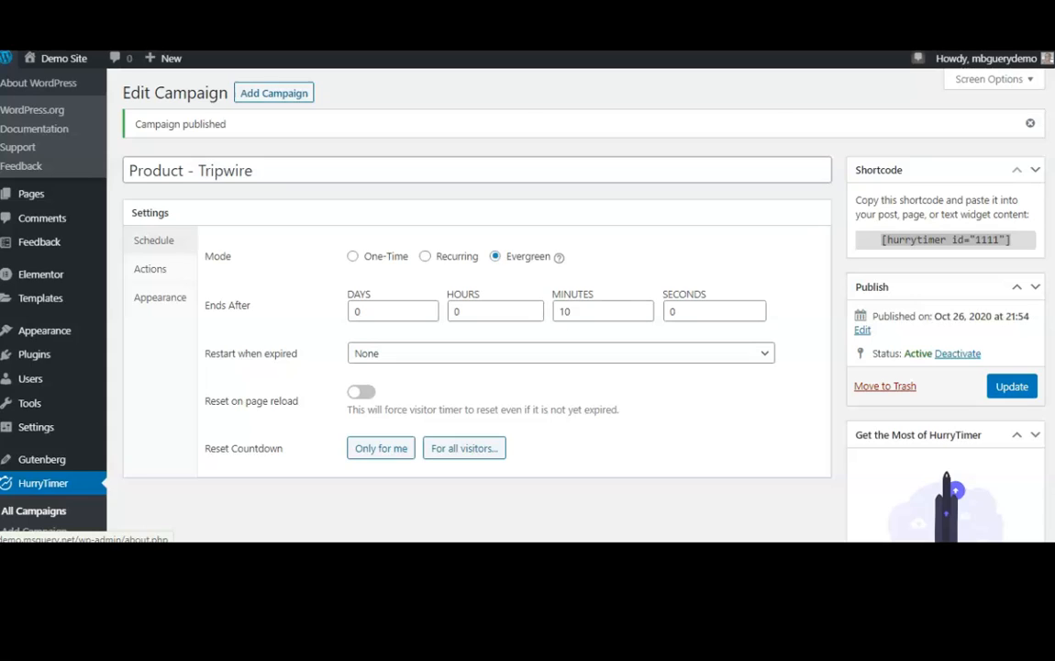